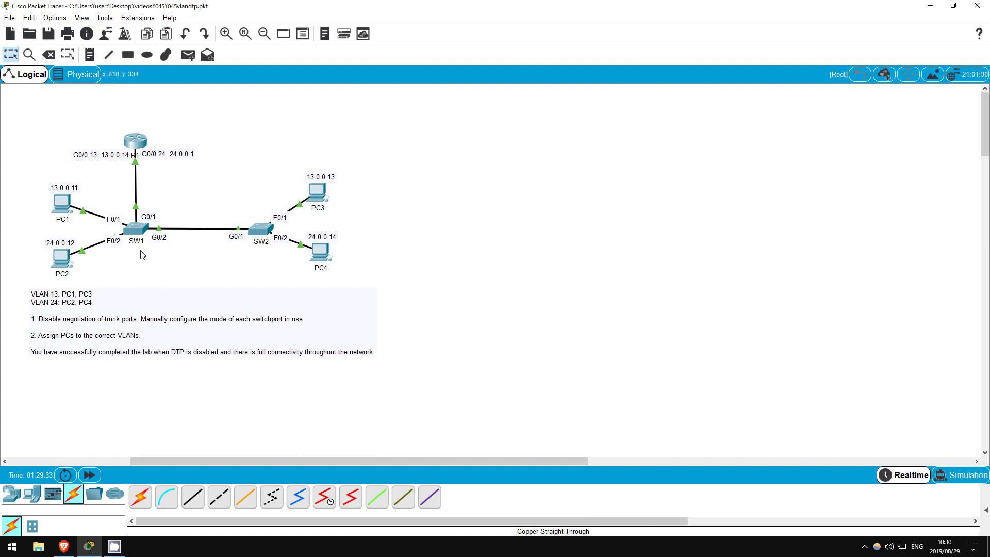
- On SW1's CLI, enter enable mode and show G0/2 switchport details, revealing dynamic auto
left_click(130, 231)
left_click_drag(525, 119, 583, 60)
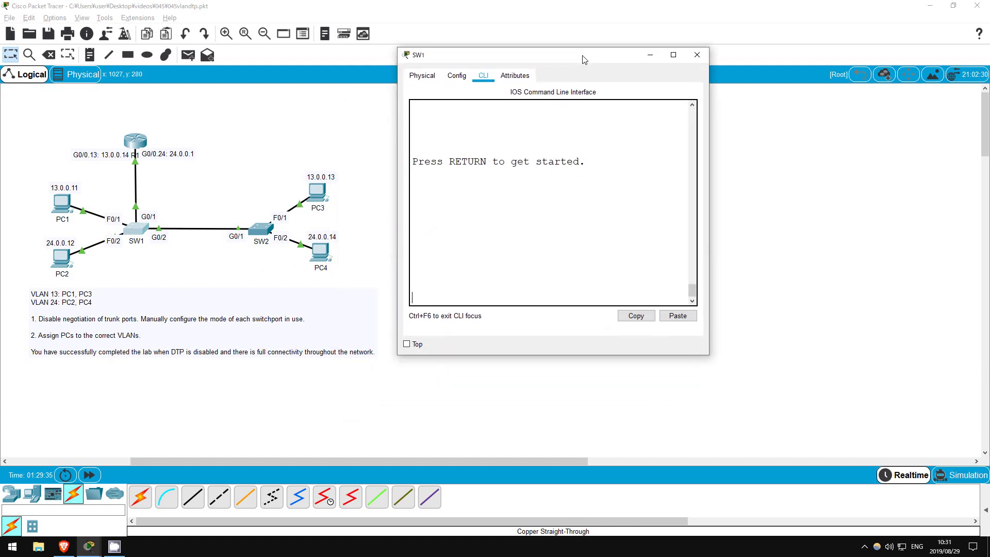
left_click_drag(707, 357, 904, 458)
key("Return")
key("Return")
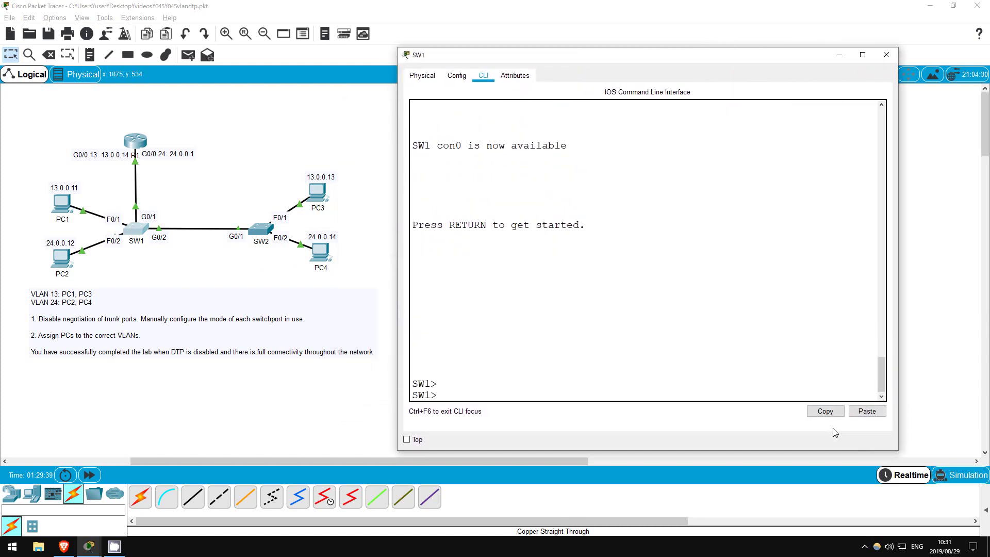
type("en")
key("Return")
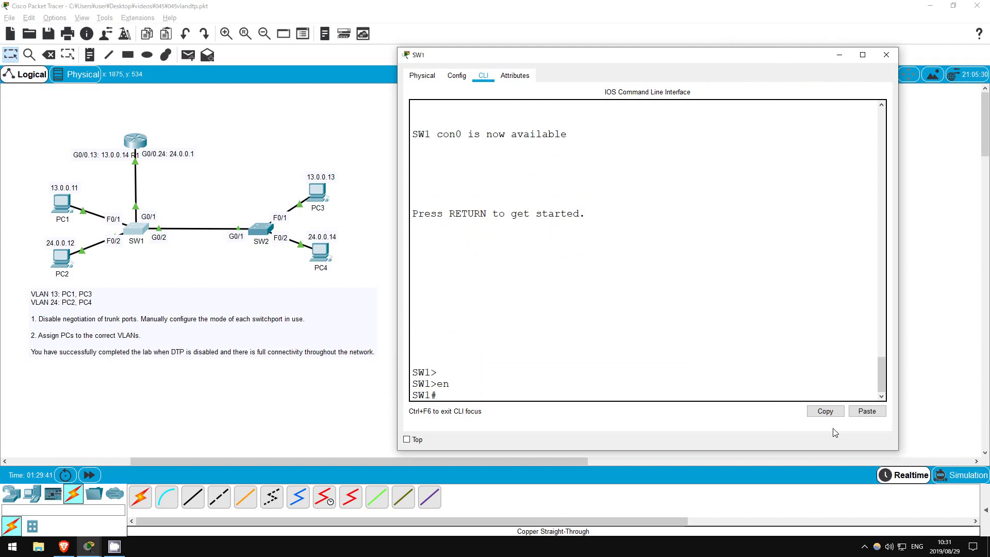
type("sh in g0/2 sw")
key("Return")
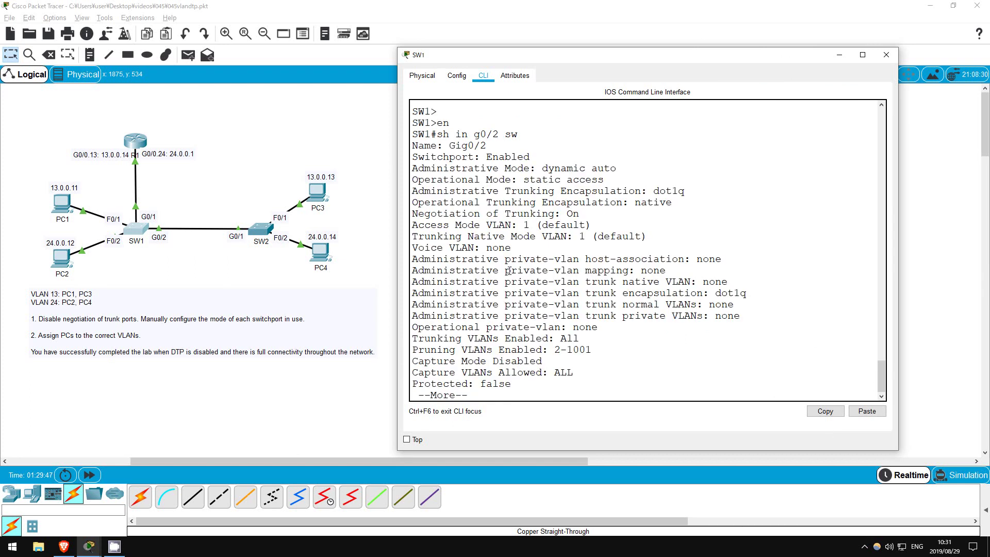
left_click_drag(412, 169, 619, 165)
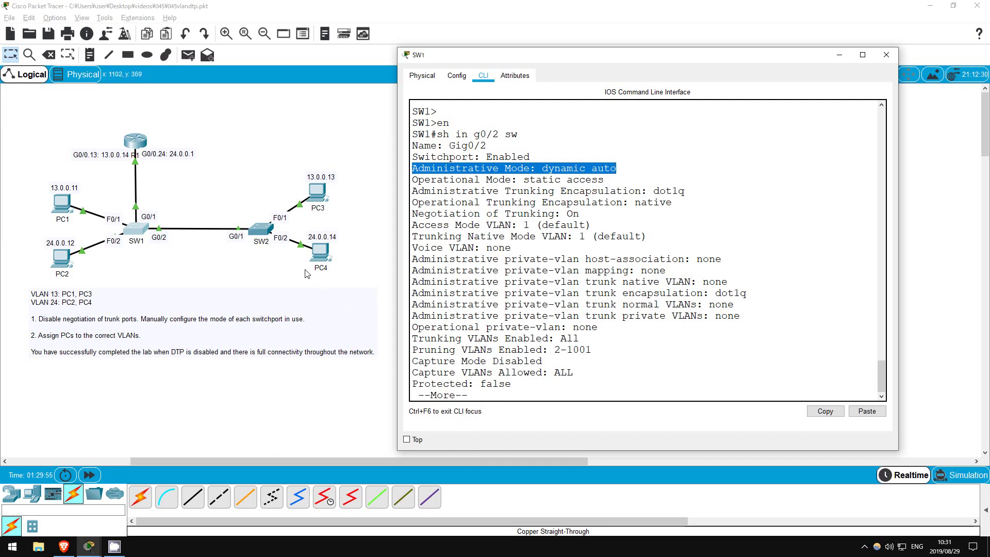
- Briefly bring up SW2's console, then go back to SW1's command line
left_click(269, 235)
left_click(269, 234)
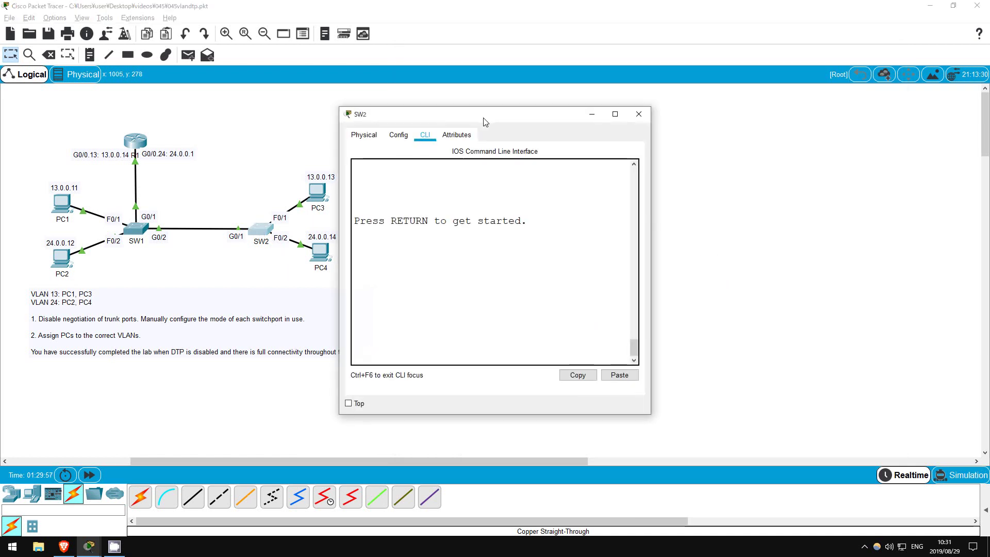
left_click_drag(493, 109, 521, 89)
key("Return")
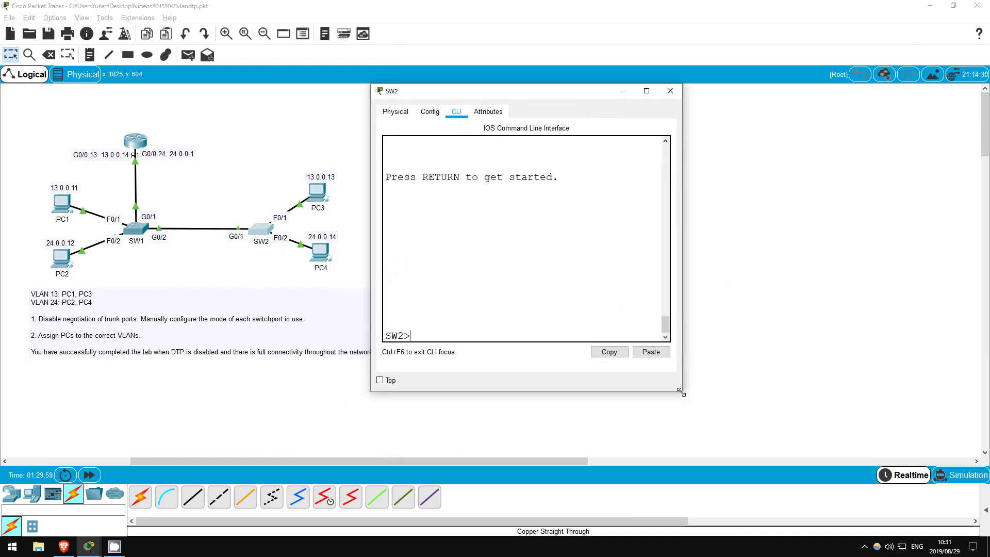
left_click_drag(682, 391, 907, 446)
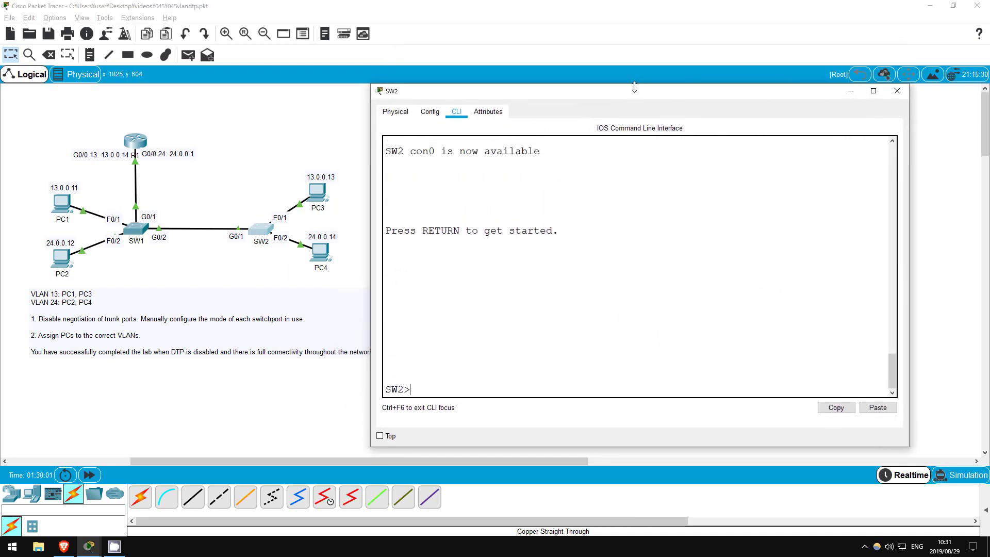
left_click_drag(633, 92, 653, 68)
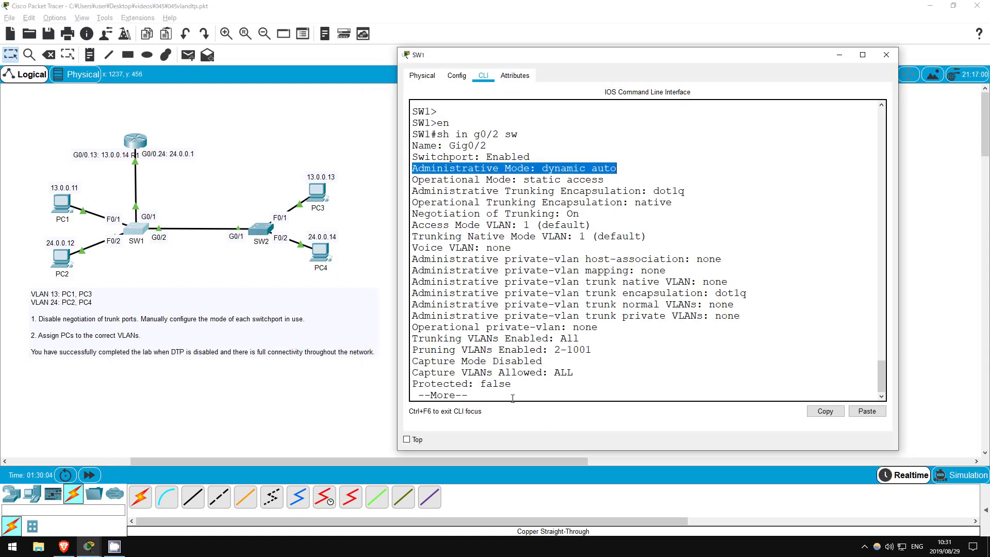
left_click(512, 397)
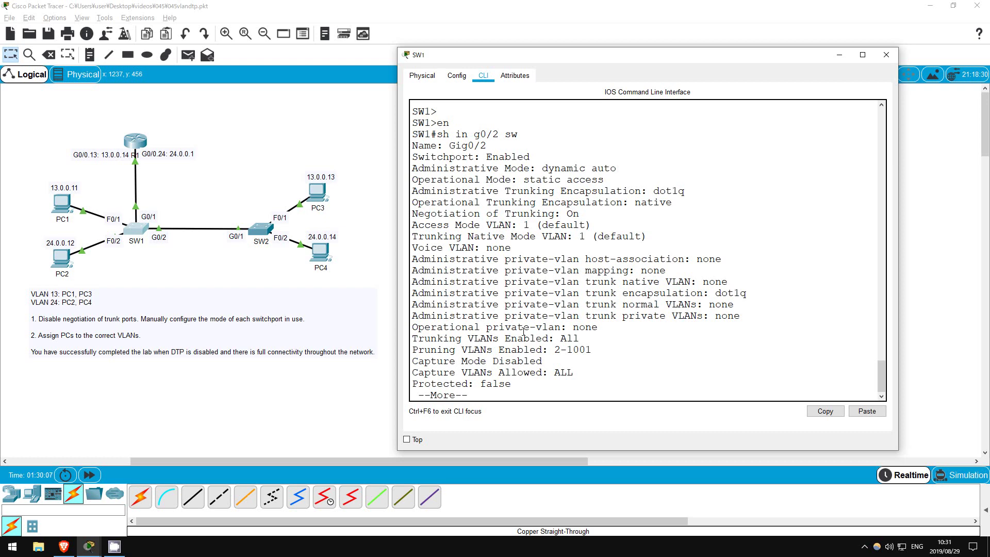
- Enter global configuration mode and the interface configuration for G0/2 on SW1
key("space")
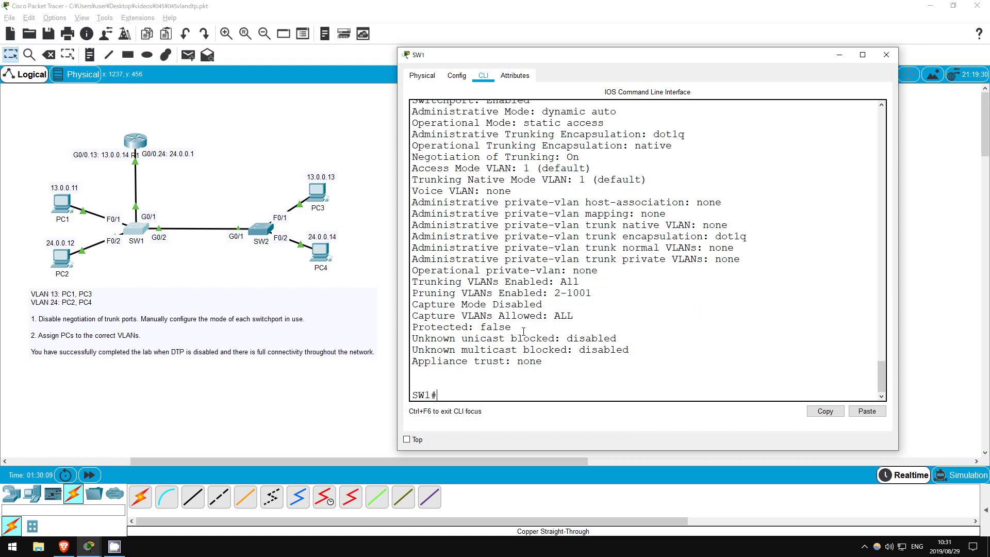
type("conf t")
key("Return")
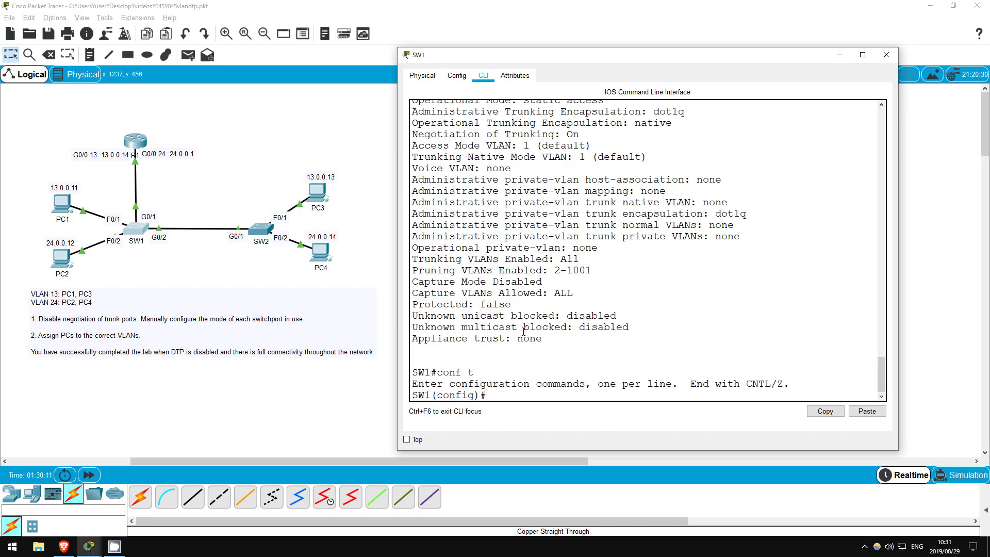
type("int g0/2")
key("Return")
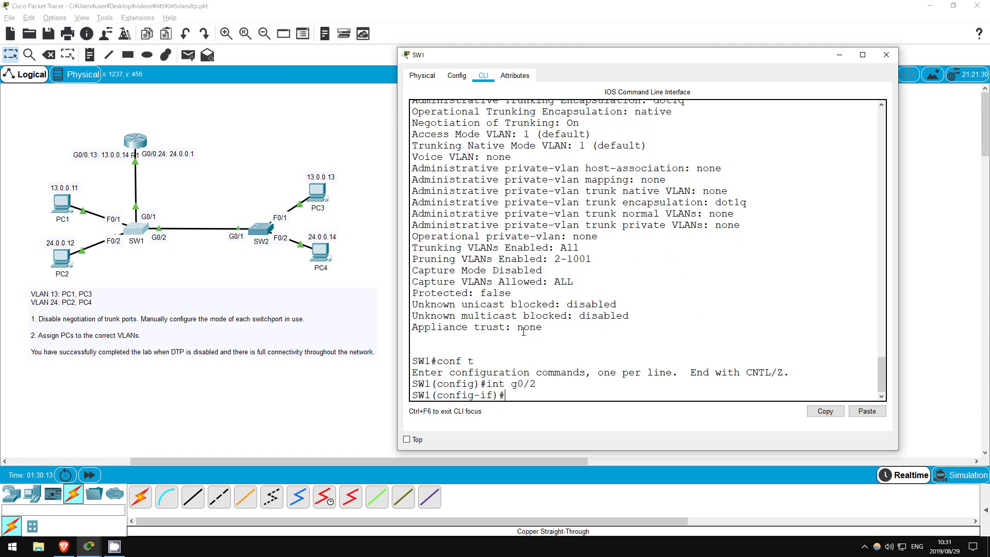
- List the switchport mode dynamic options, showing dynamic auto and dynamic desirable
type("switch")
key("Tab")
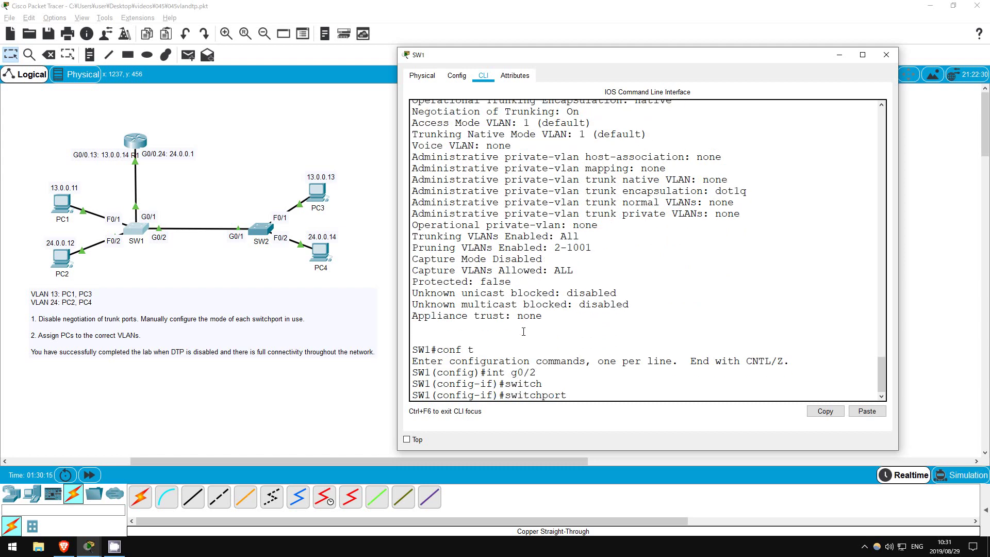
type("mode dyn")
key("Tab")
type("?")
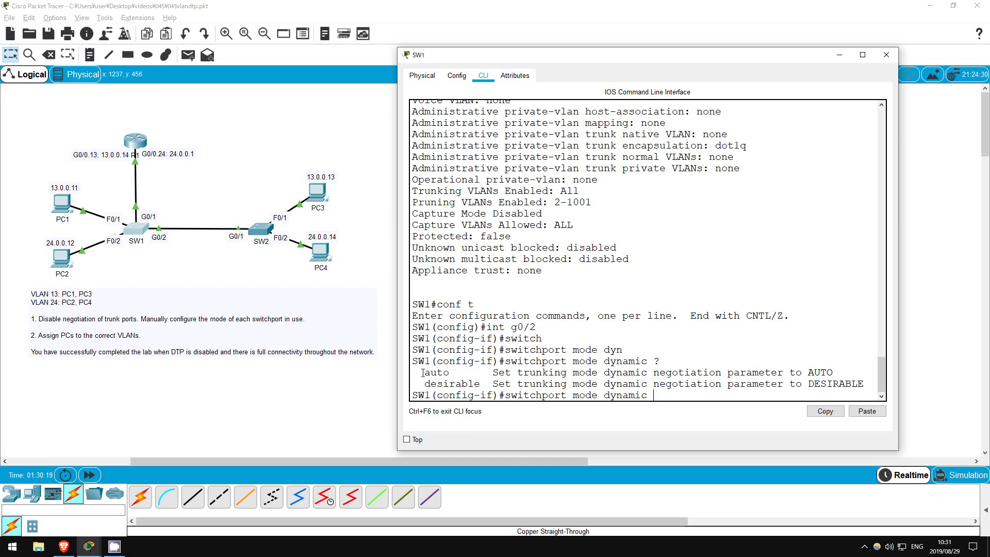
left_click_drag(422, 373, 798, 373)
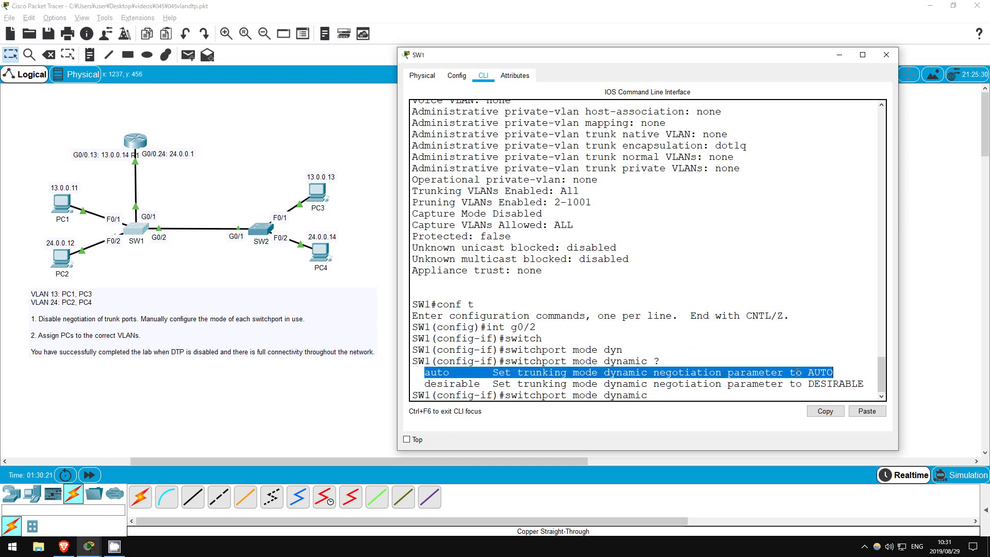
left_click(425, 376)
left_click_drag(425, 384, 867, 387)
left_click(647, 395)
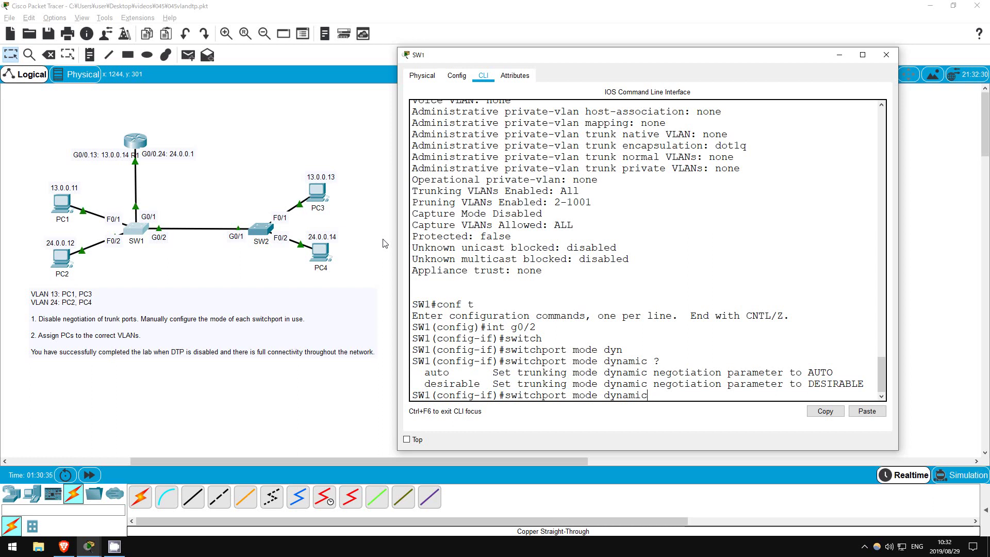
- Set G0/2 to switchport mode trunk and reapply switchport nonegotiate after its first rejection
key("BackSpace")
key("BackSpace")
key("BackSpace")
key("BackSpace")
key("BackSpace")
key("BackSpace")
key("BackSpace")
key("BackSpace")
key("BackSpace")
key("BackSpace")
key("BackSpace")
key("BackSpace")
key("BackSpace")
key("BackSpace")
key("BackSpace")
key("BackSpace")
key("BackSpace")
key("BackSpace")
key("BackSpace")
key("BackSpace")
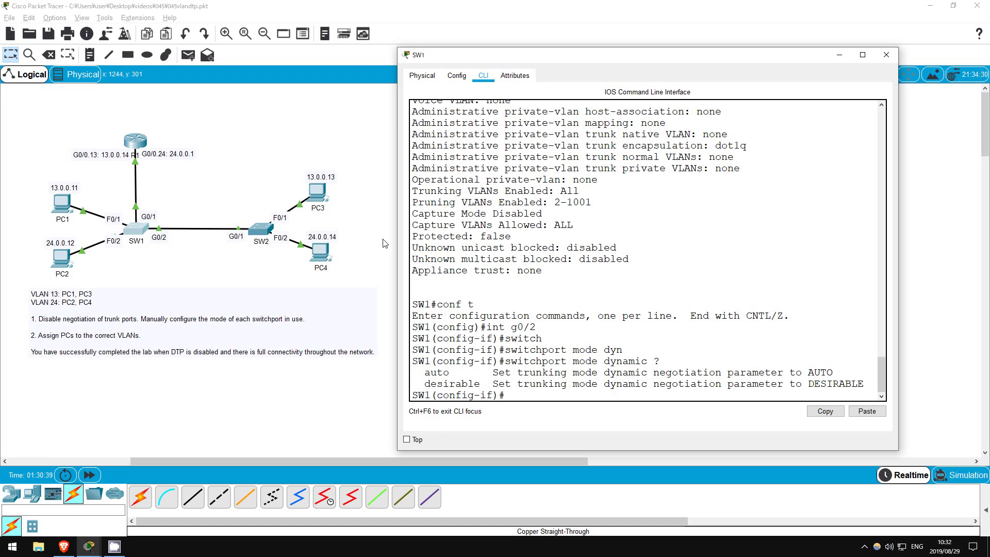
type("swo")
key("Tab")
key("BackSpace")
key("Tab")
type("no")
key("Tab")
key("Return")
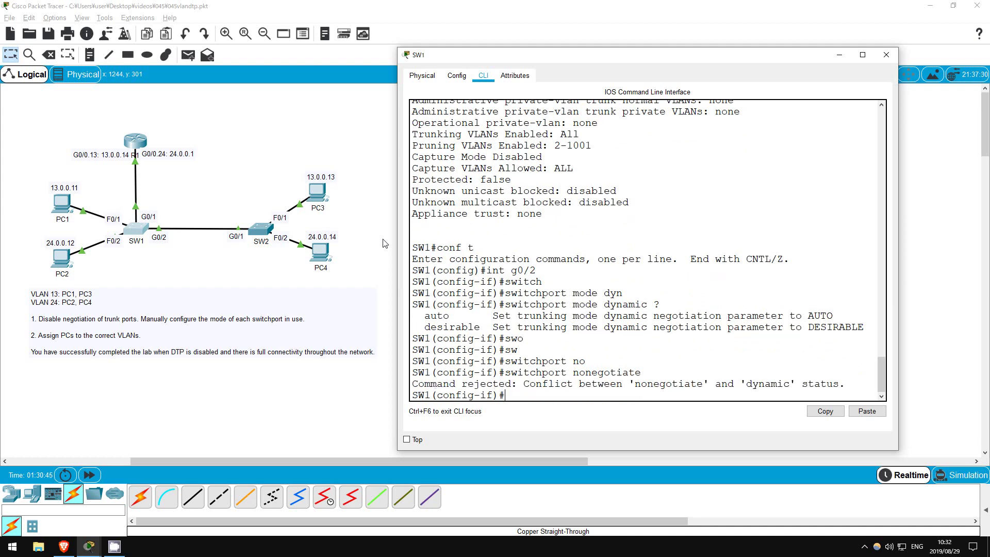
type("switch mode trunk")
key("Return")
key("Up")
key("Up")
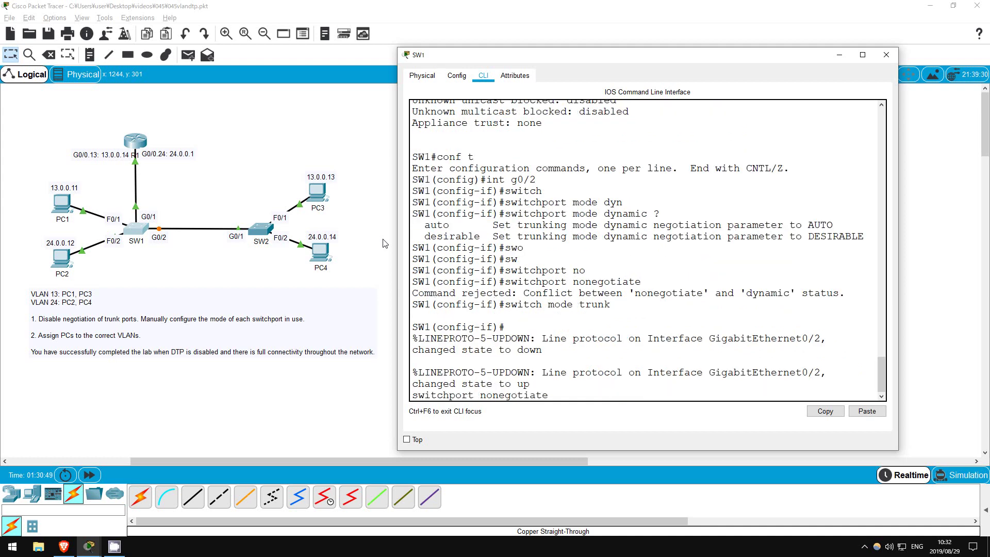
key("Return")
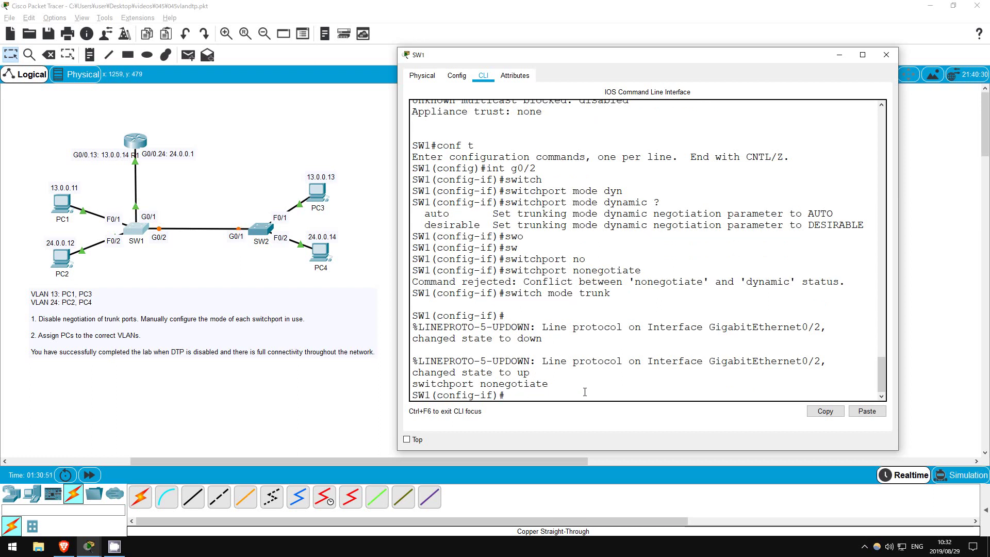
key("Return")
key("Return")
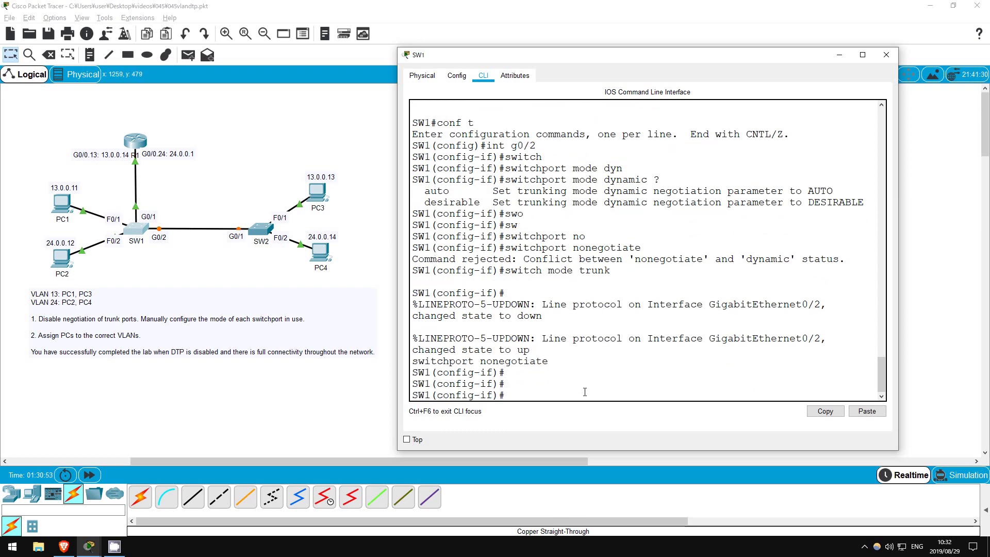
- Configure SW1's G0/1 as switchport mode trunk with switchport nonegotiate
type("int g0/1")
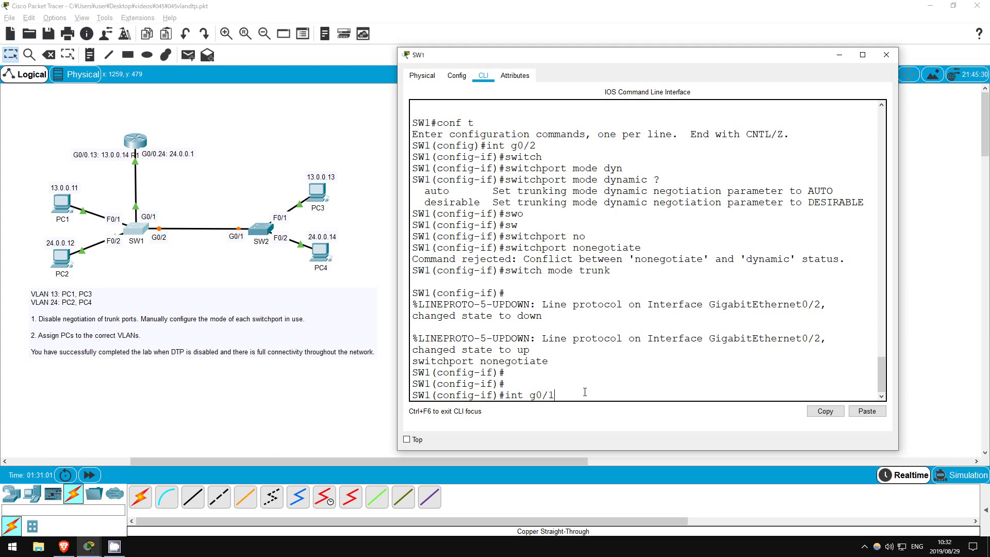
key("Return")
type("switch")
key("Tab")
type("mode trunk")
key("Return")
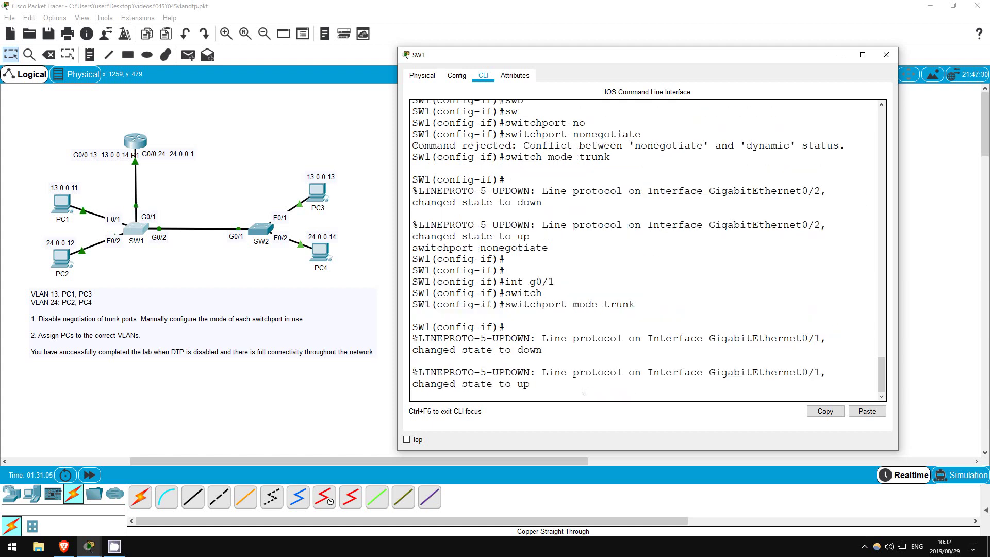
type("swi")
key("Tab")
type("no")
key("Tab")
key("Return")
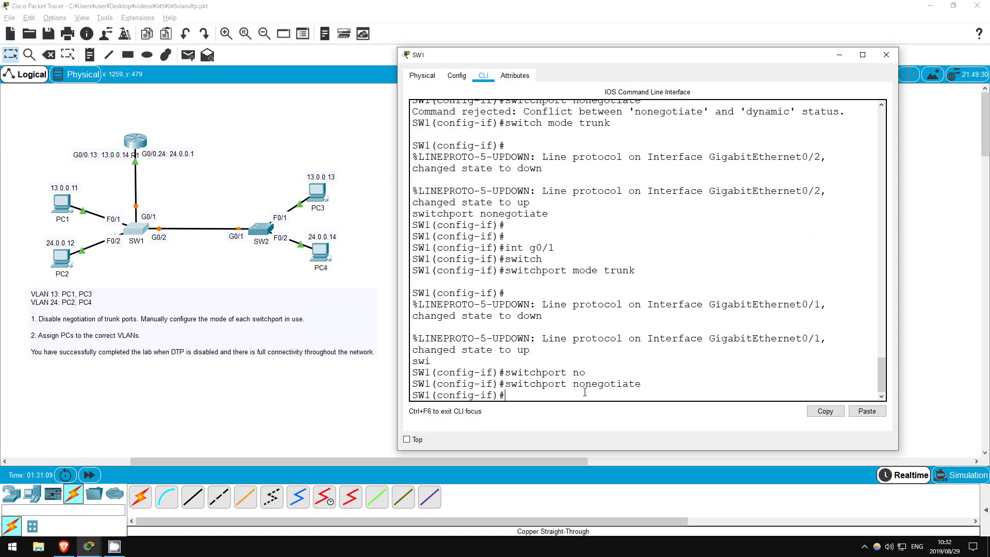
- Set interface range F0/1 - 2 to switchport mode access with nonegotiate
type("int range f0/1 - 2")
key("Return")
type("siwtch")
key("BackSpace")
key("BackSpace")
key("BackSpace")
key("BackSpace")
key("BackSpace")
type("w")
key("Tab")
type("mode")
key("Tab")
type("ac")
key("Tab")
key("Return")
type("swit")
key("Tab")
type("no")
key("Tab")
key("Return")
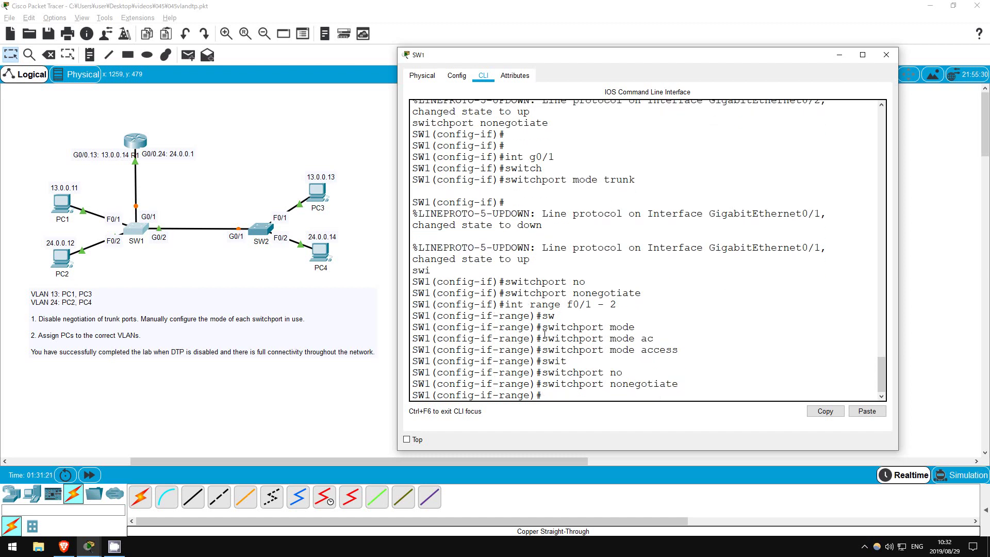
- Close SW1's window and enter enable mode on SW2, noting G0/1's inconsistent-port-type block
left_click(886, 54)
left_click(253, 236)
key("Return")
type("en")
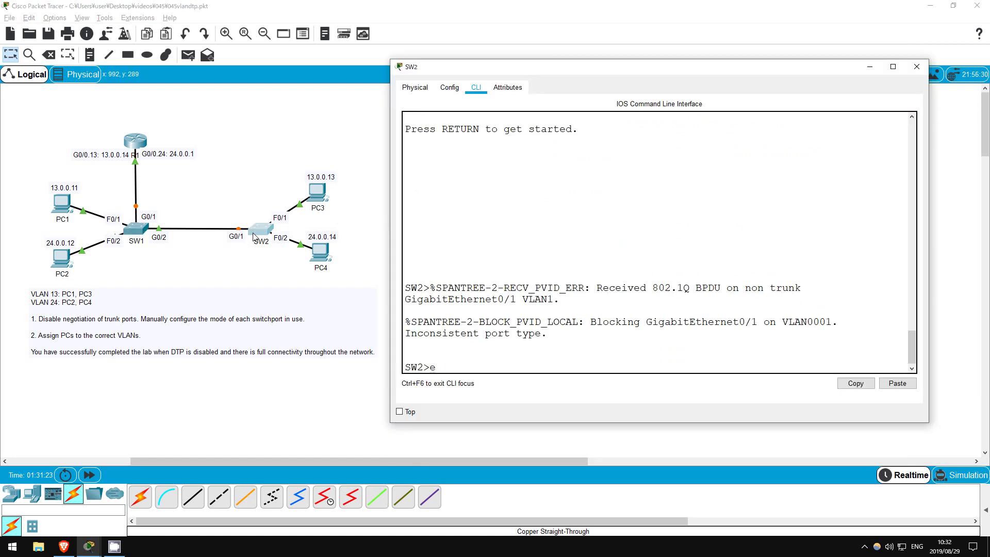
key("Return")
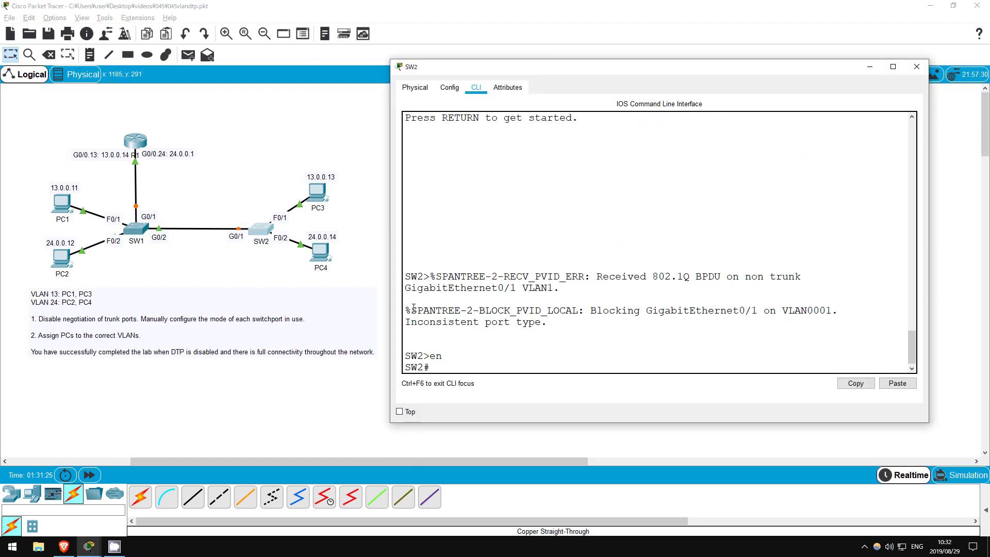
left_click_drag(413, 308, 621, 317)
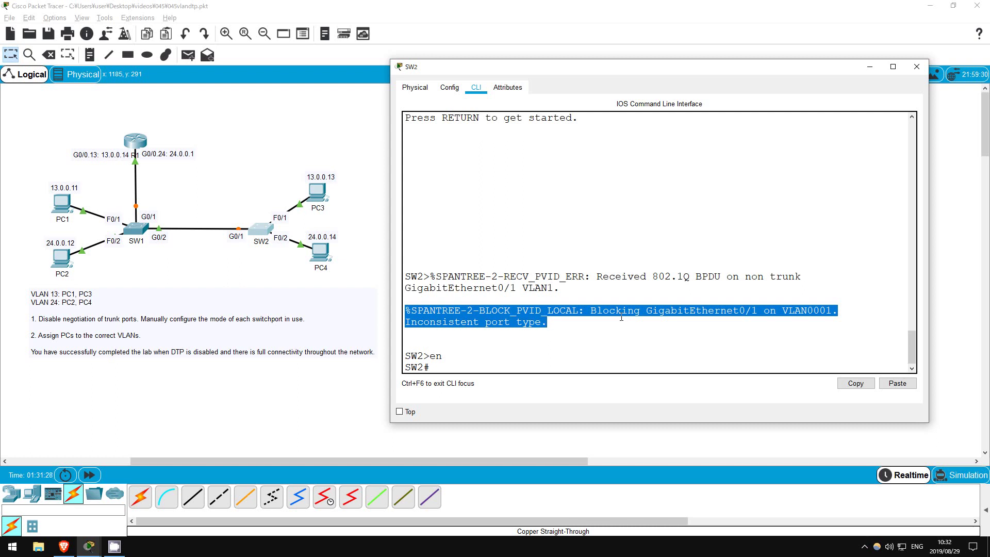
left_click(495, 368)
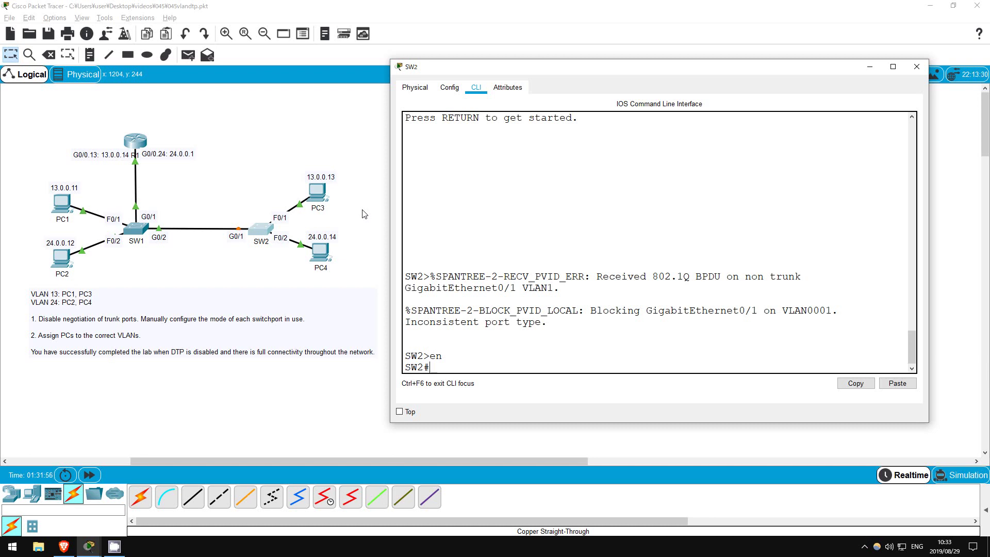
- In SW2's global configuration, make G0/1 a trunk with switchport nonegotiate
type("conf t")
key("Return")
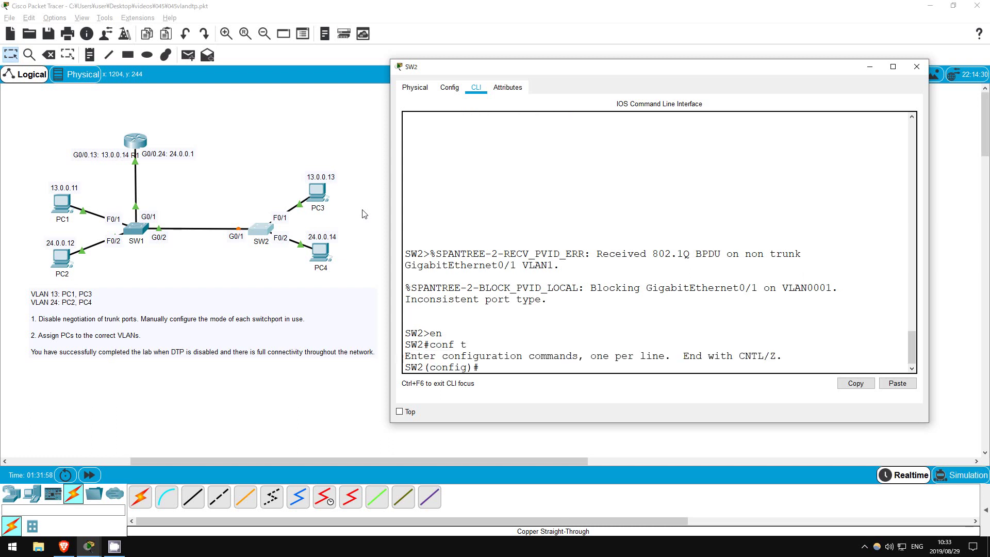
type("int g0/1")
key("Return")
type("swi")
key("Tab")
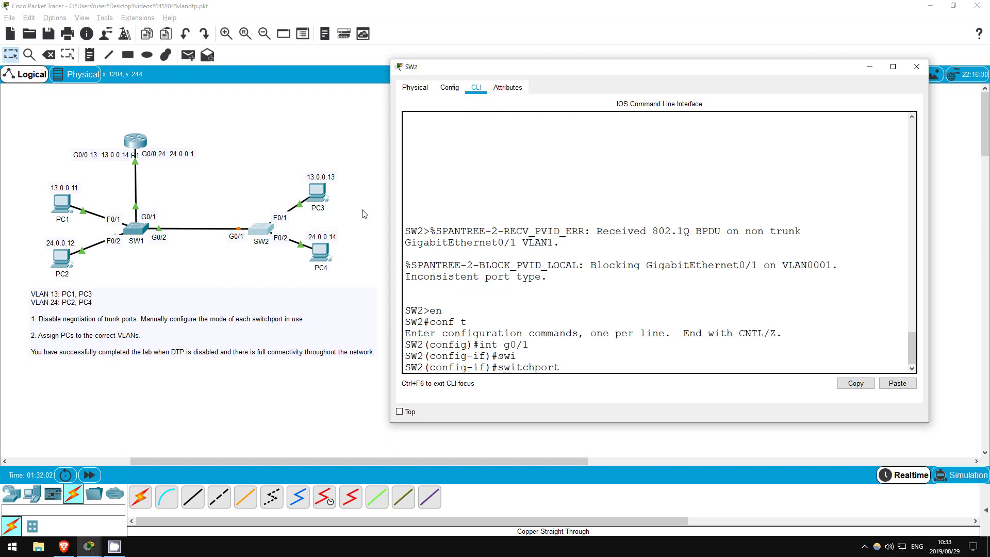
type("mode trun")
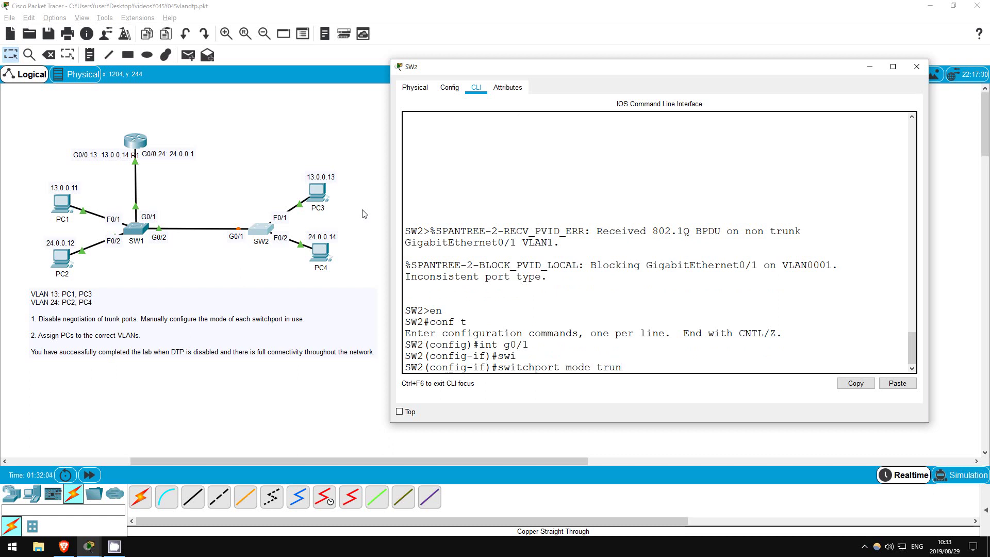
key("Return")
type("sw")
key("Tab")
type("no")
key("Tab")
key("Return")
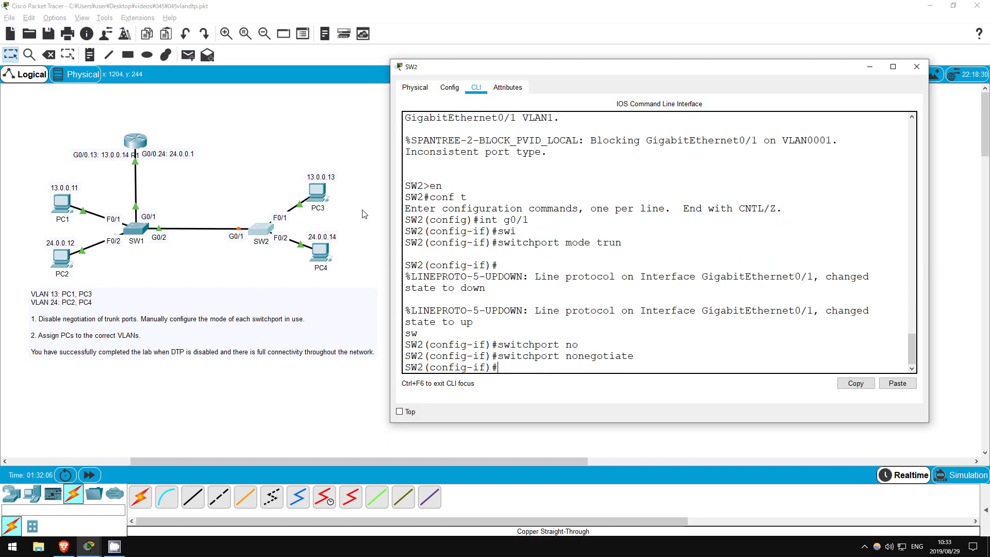
- Set SW2's interface range F0/1 - 2 to access mode with switchport nonegotiate
type("int range f0/1 - 2")
key("Return")
type("swi")
key("Tab")
type("mode ac")
key("Return")
type("sw")
key("Tab")
type("no")
key("Tab")
key("Return")
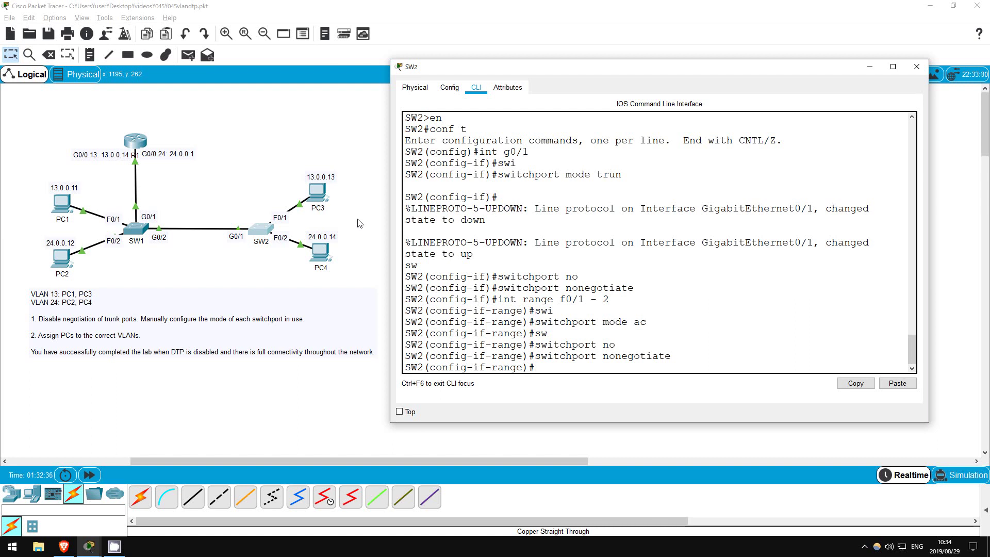
- Assign SW2's F0/1 to switchport access VLAN 13
type("int f0/1")
key("Return")
type("sw")
key("Tab")
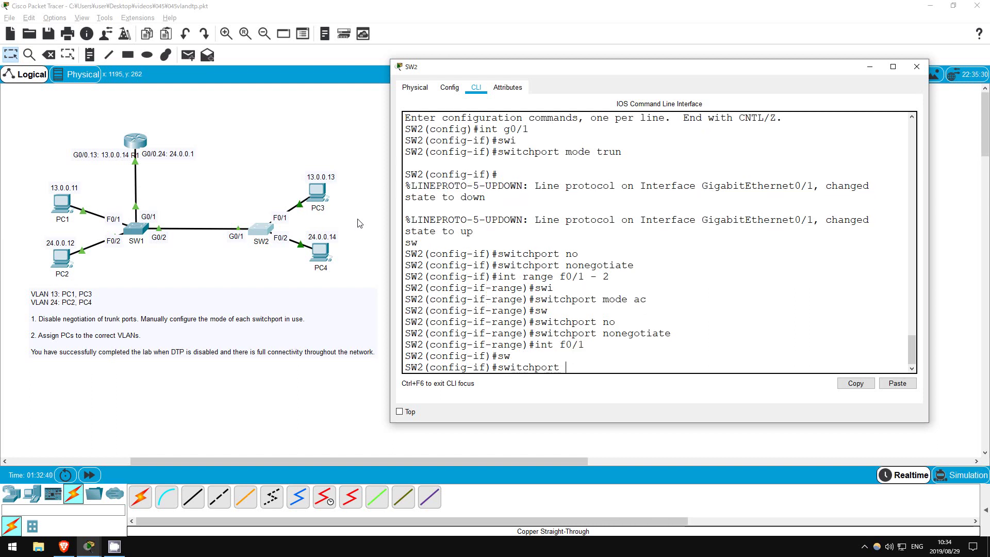
type("ac")
key("Tab")
type("vlan")
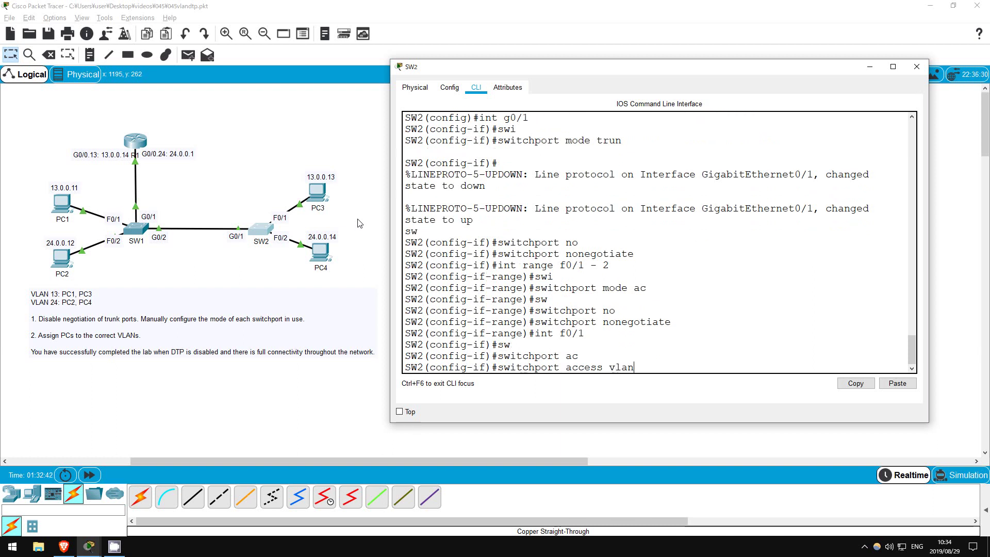
type(" 13")
key("Return")
- Assign SW2's F0/2 to switchport access VLAN 24
type("int f0/2")
key("Return")
type("sw")
key("Tab")
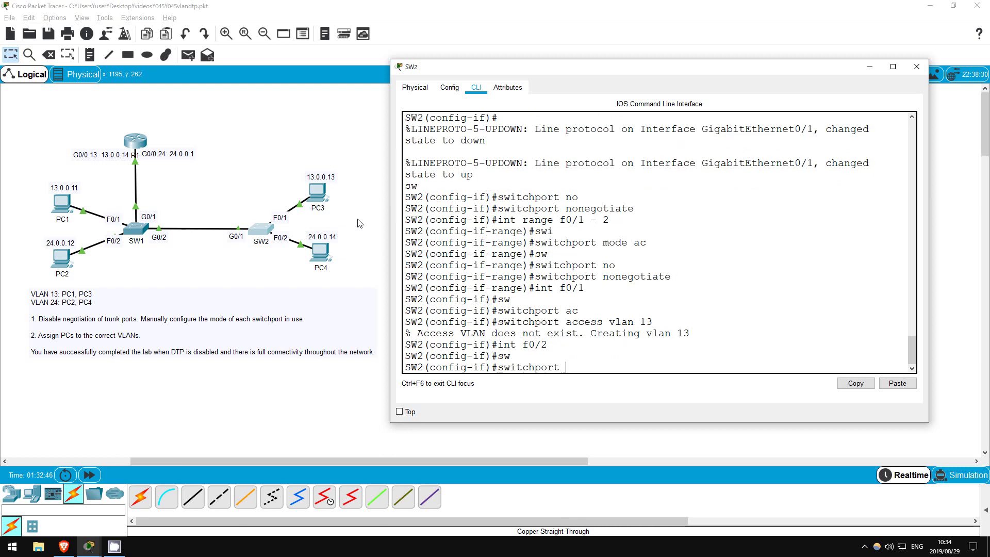
type("ac")
key("Tab")
type("vlan 24")
key("Return")
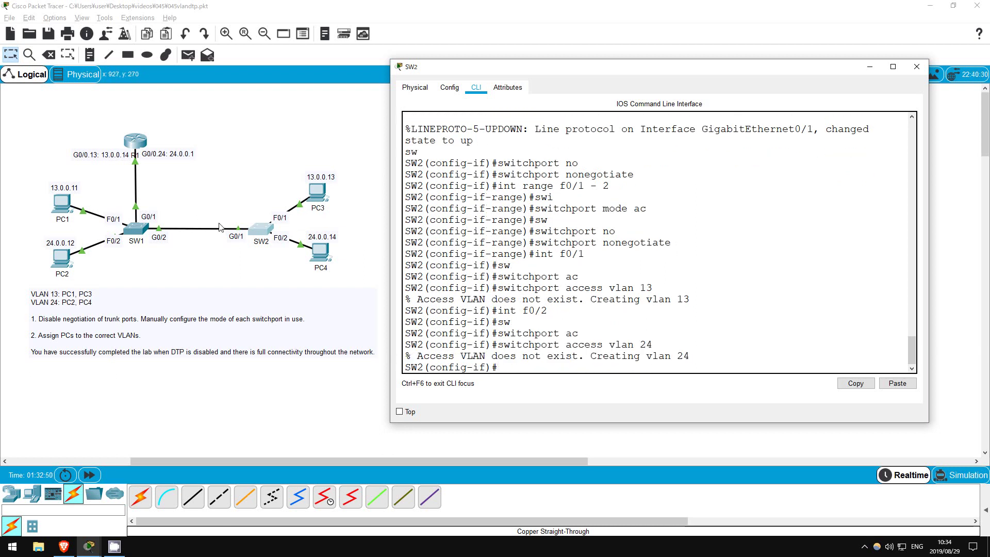
- On SW1's CLI, assign F0/1 to switchport access VLAN 13
left_click(140, 228)
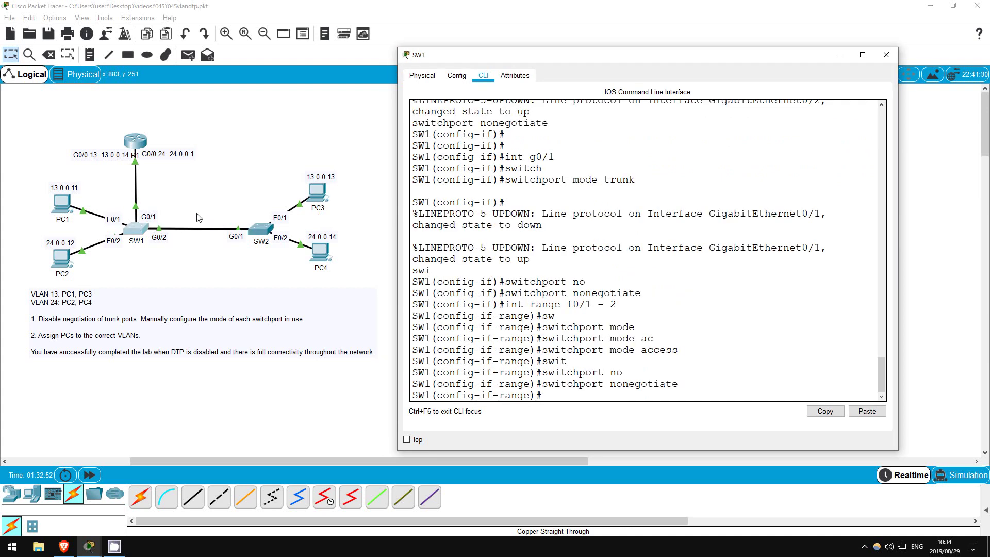
type("int f0/1")
key("Return")
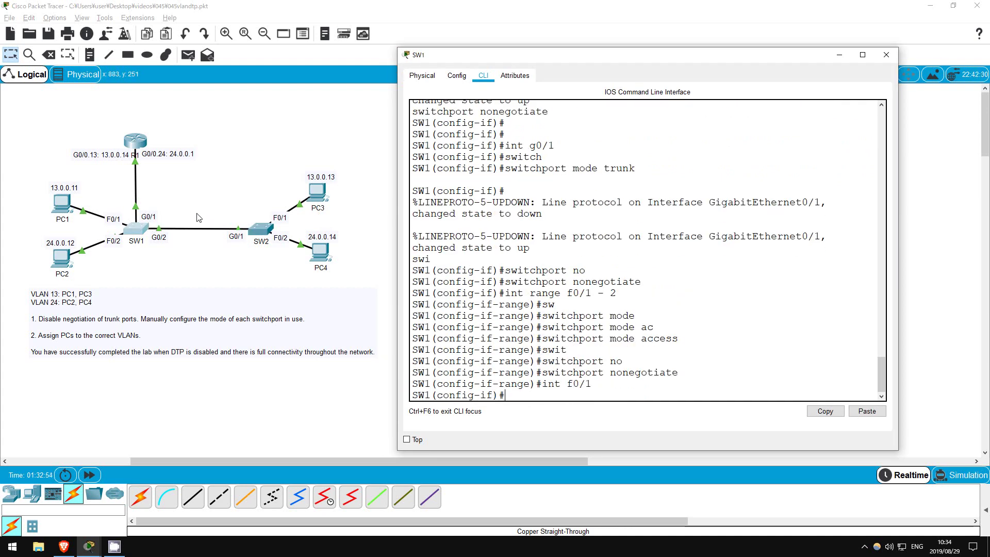
type("sw")
key("Tab")
type("ac")
key("Tab")
type("vlan 13")
key("Return")
- Assign SW1's F0/2 to access VLAN 24 and close SW1's window
type("int f0/2")
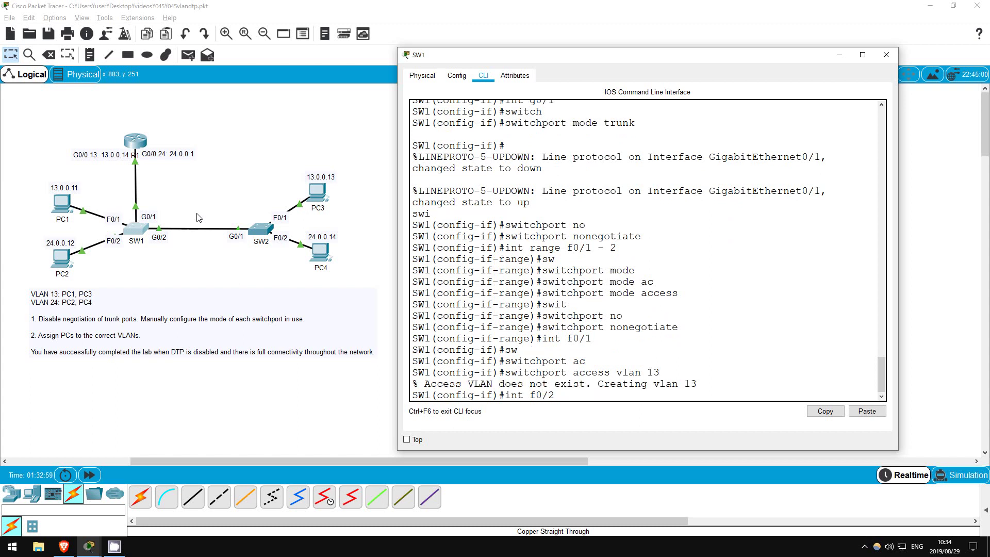
key("Return")
type("sw")
key("Tab")
type("ac")
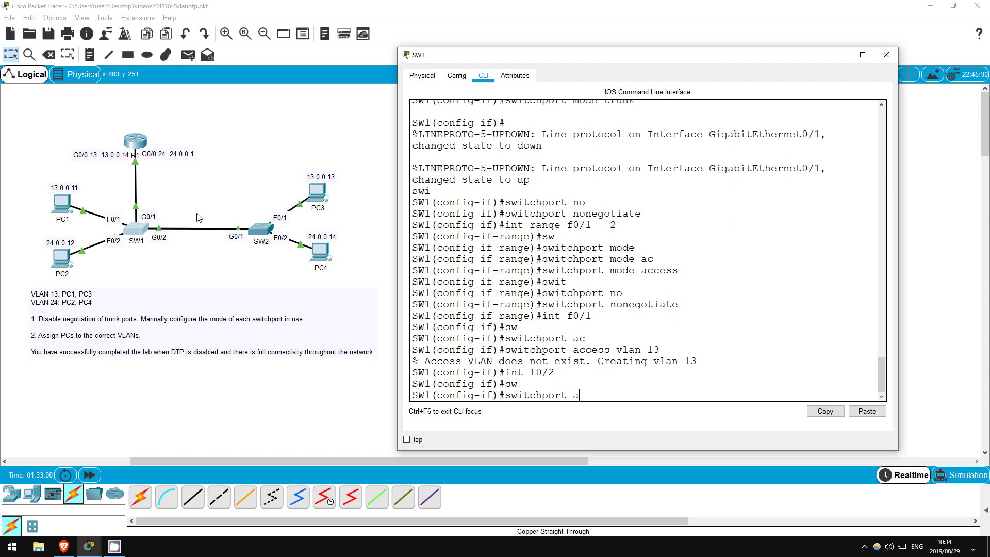
key("Tab")
type("vlan 24")
key("Return")
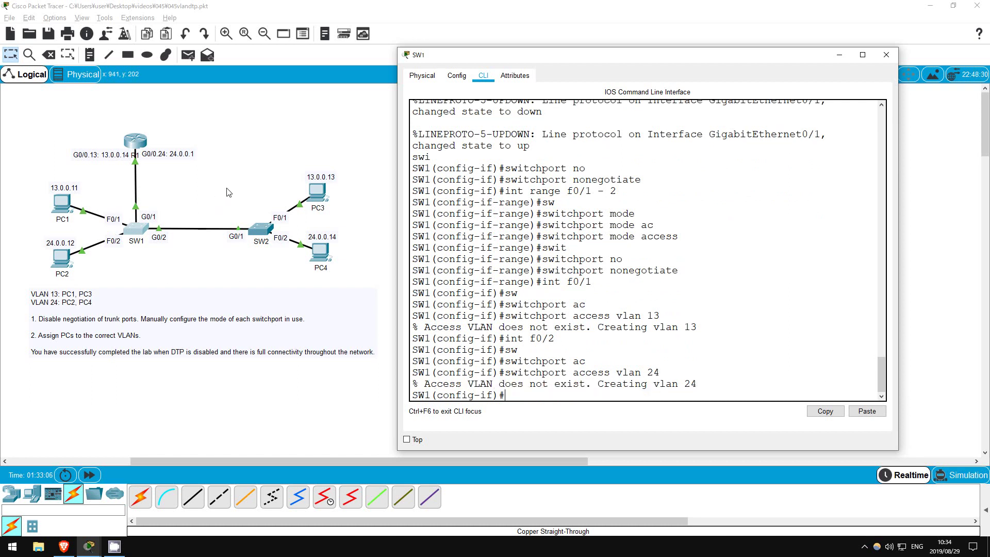
key("alt+F4")
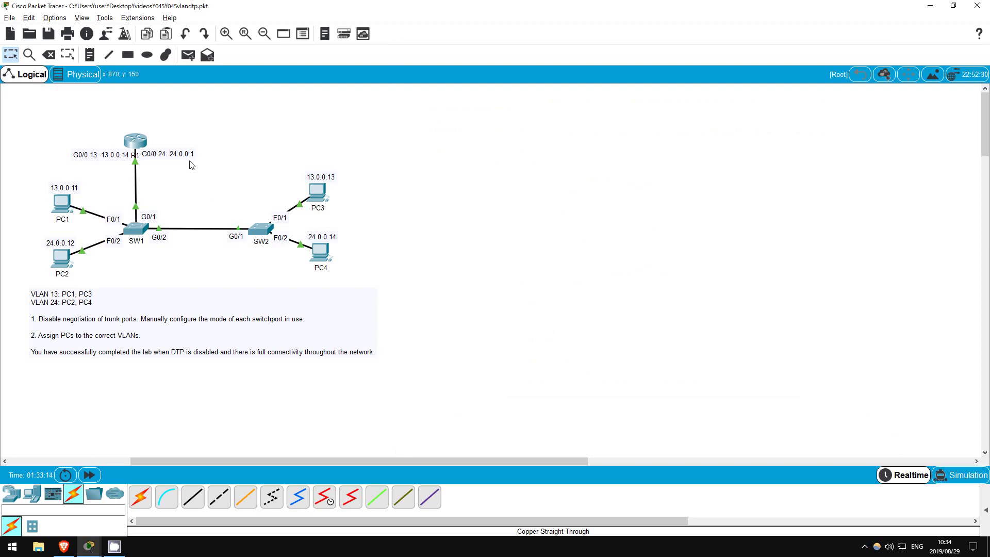
- On R1's CLI, enter privileged mode and page 'sh run' down to the 0.13 and 0.24 subinterfaces
left_click(129, 142)
key("Return")
key("Return")
type("en")
key("Return")
type("sh run")
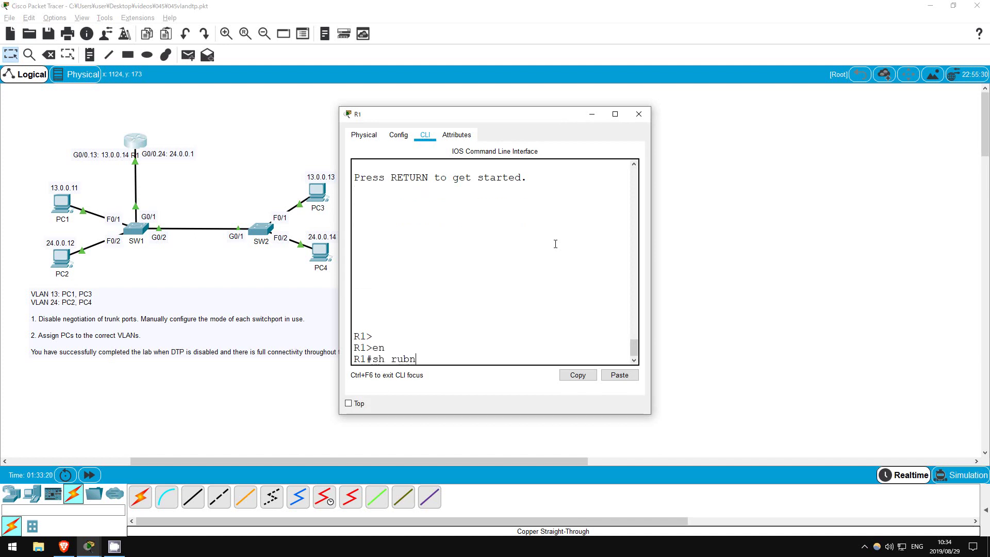
key("Return")
key("Return")
key("Return")
key("Return")
key("Return")
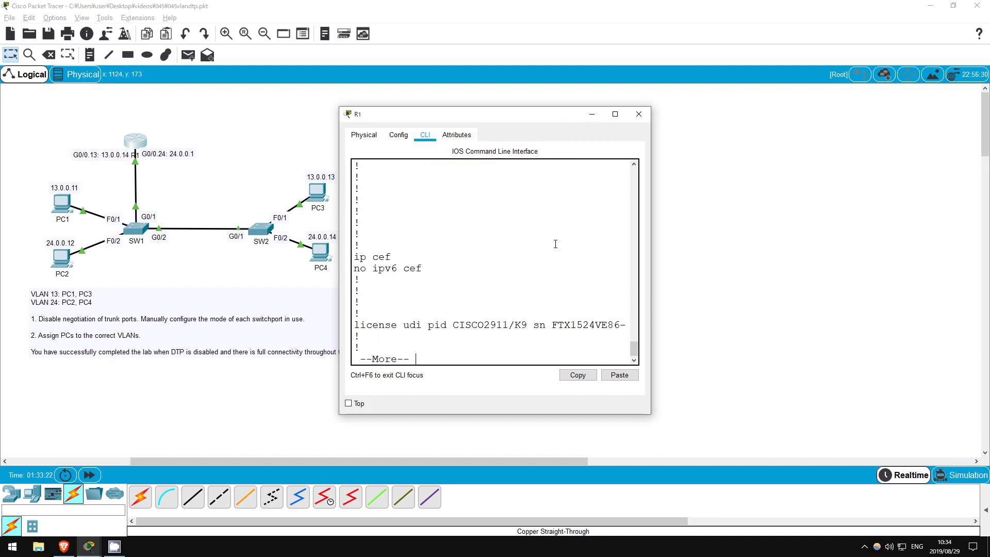
key("space")
key("Return")
key("Return")
key("Return")
key("Return")
key("Return")
key("Return")
key("Return")
key("Return")
key("Return")
key("Return")
key("Return")
key("Return")
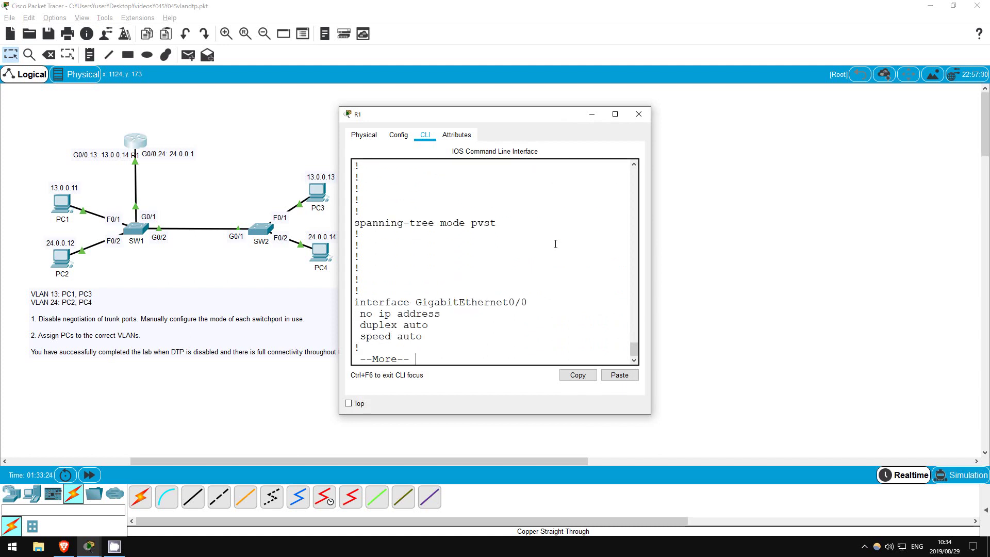
key("Return")
key("Return")
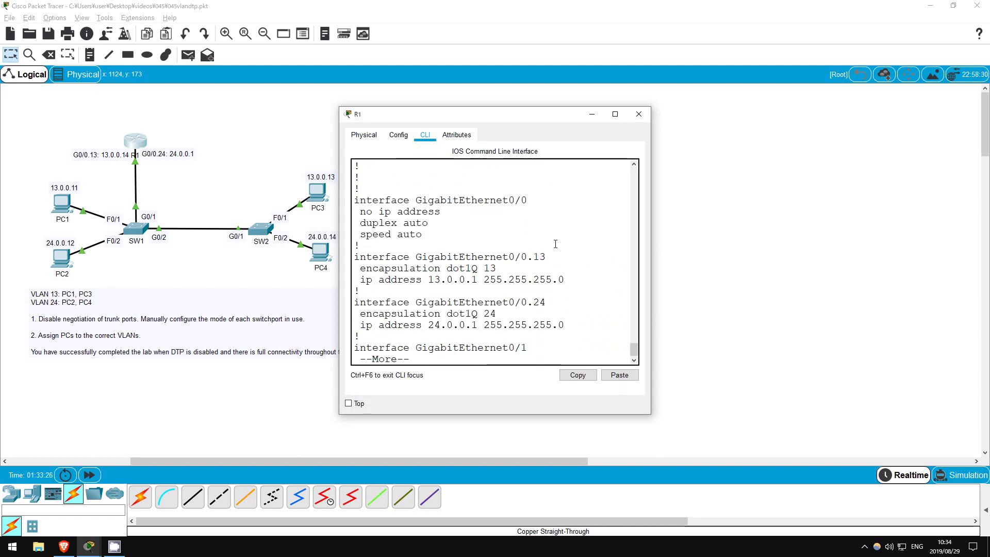
- Move R1's console window higher and enlarge it to show more configuration lines
left_click_drag(489, 114, 534, 47)
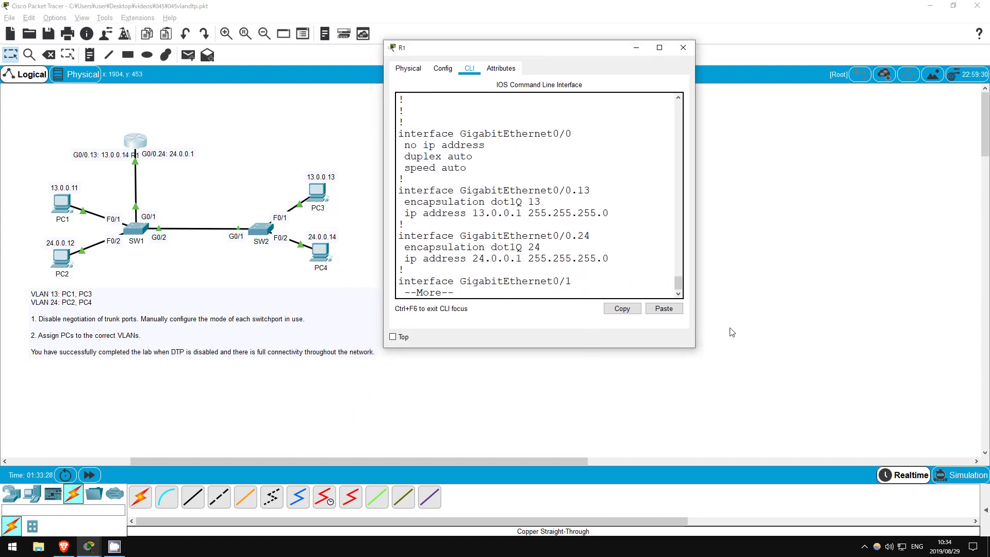
left_click_drag(694, 348, 926, 443)
left_click_drag(619, 47, 634, 47)
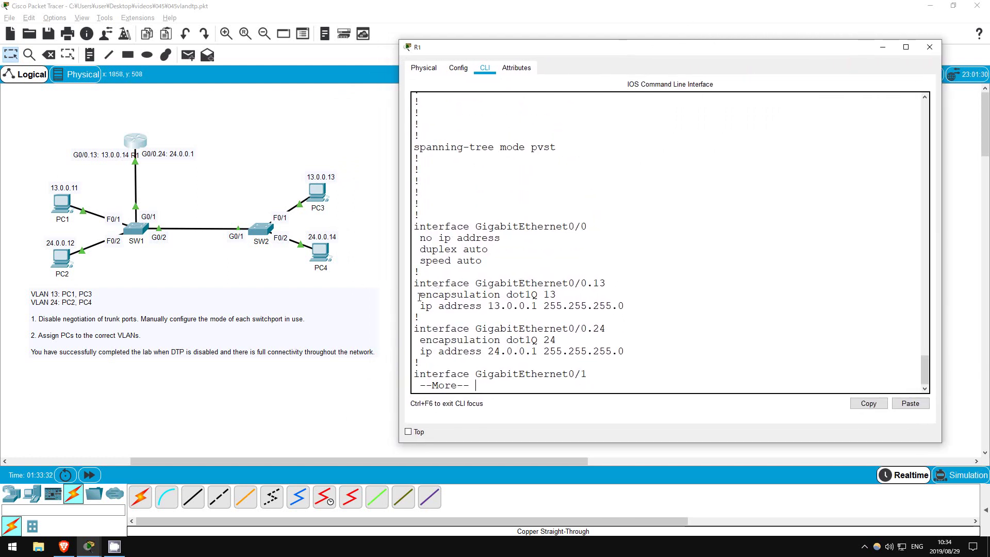
- Highlight the dot1Q 13 and dot1Q 24 encapsulation lines and the 13.0.0.1 and 24.0.0.1 address lines
left_click_drag(419, 295, 563, 294)
left_click(470, 329)
left_click_drag(423, 341, 562, 338)
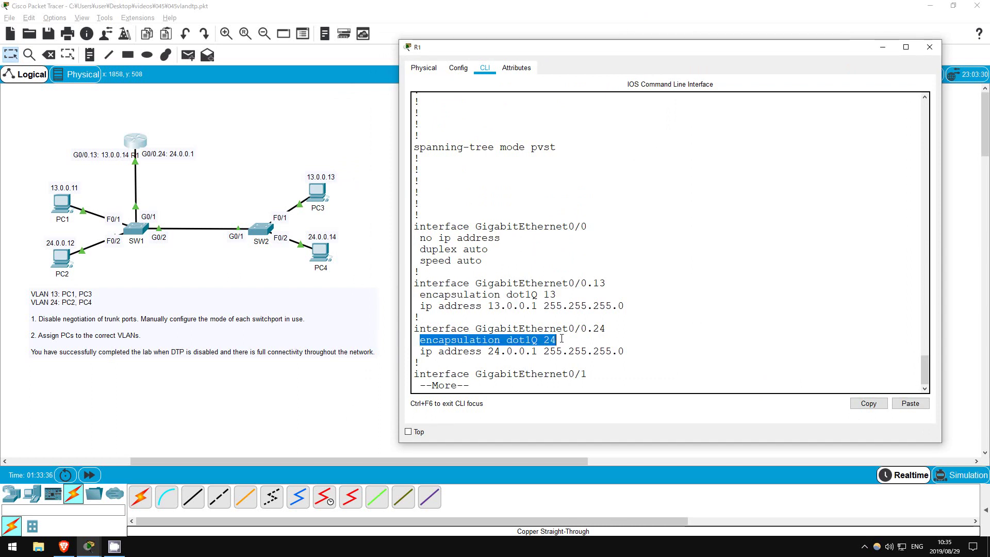
left_click(477, 304)
left_click_drag(422, 305, 643, 304)
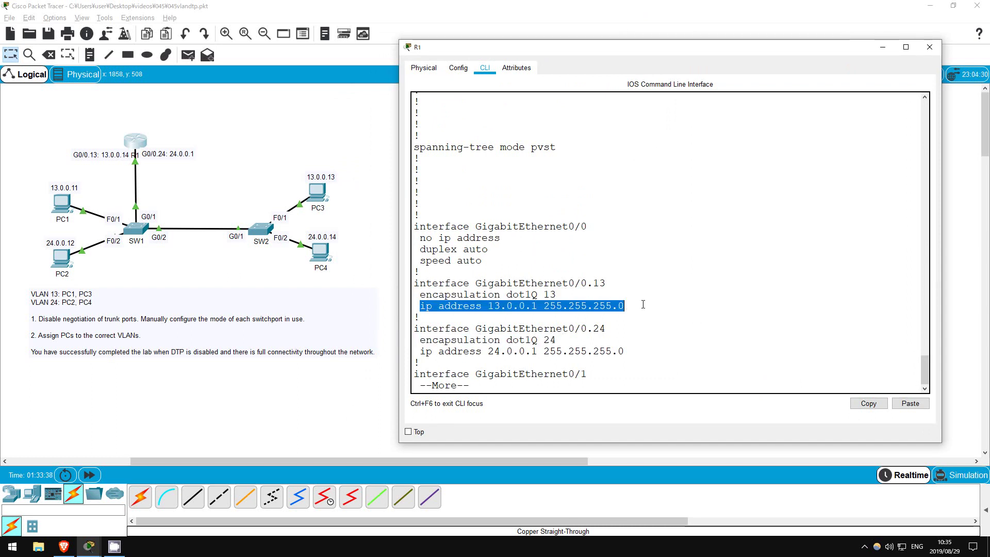
left_click_drag(421, 352, 635, 349)
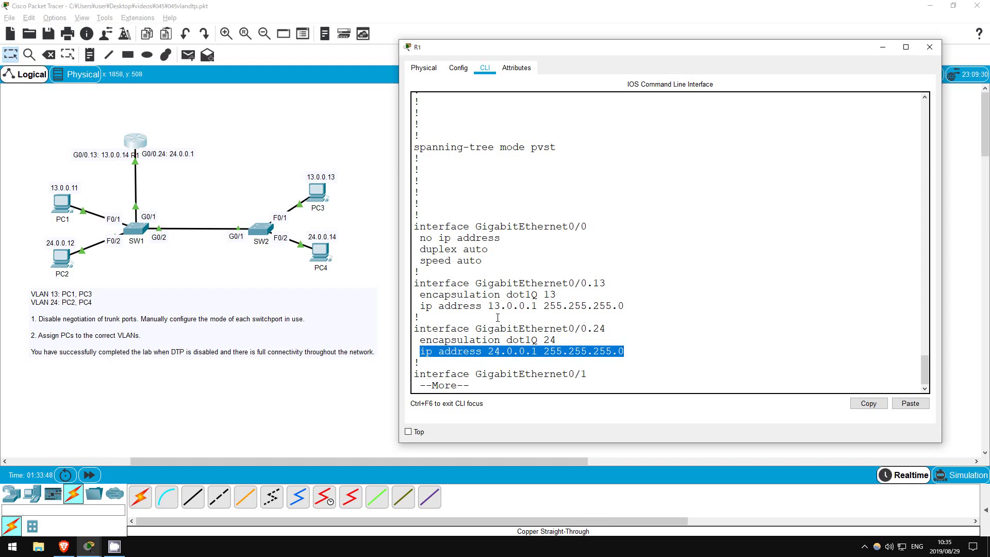
left_click(453, 306)
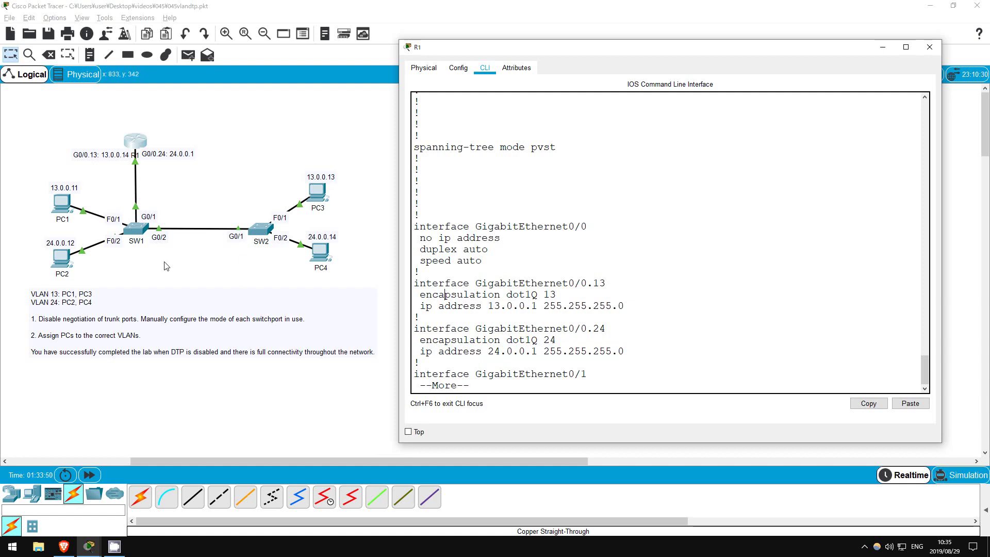
- From PC1's Command Prompt, ping 13.0.0.13 and review the successful replies
left_click(63, 205)
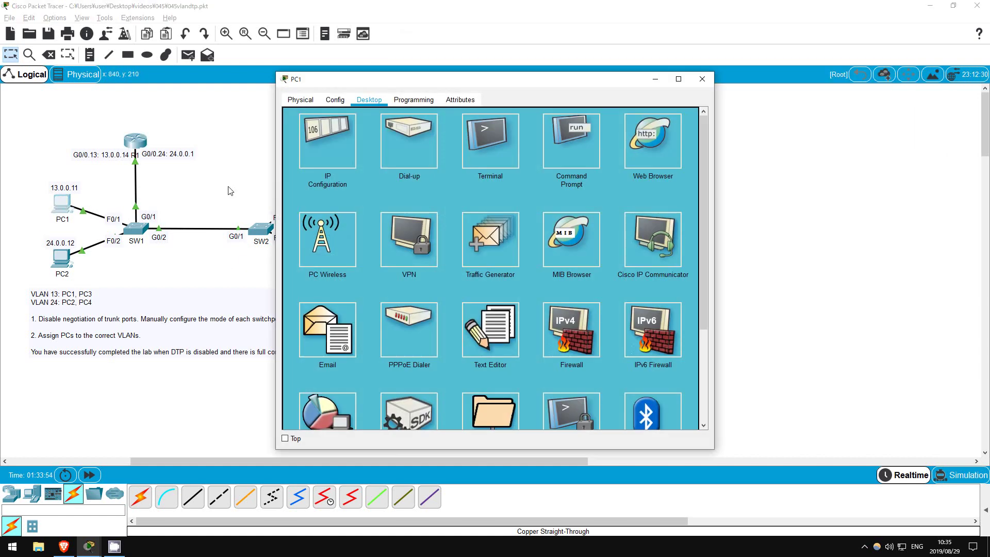
left_click(573, 135)
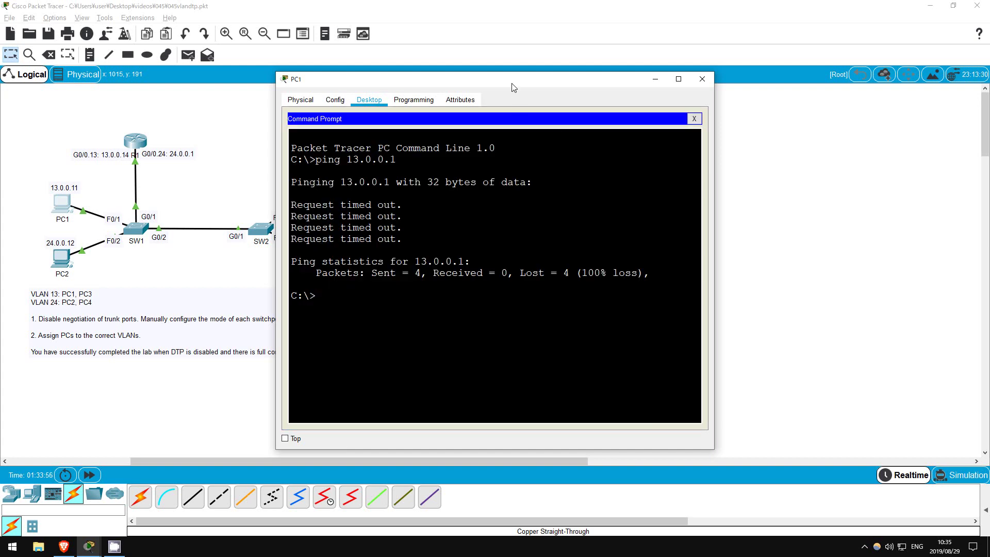
left_click_drag(511, 87, 629, 79)
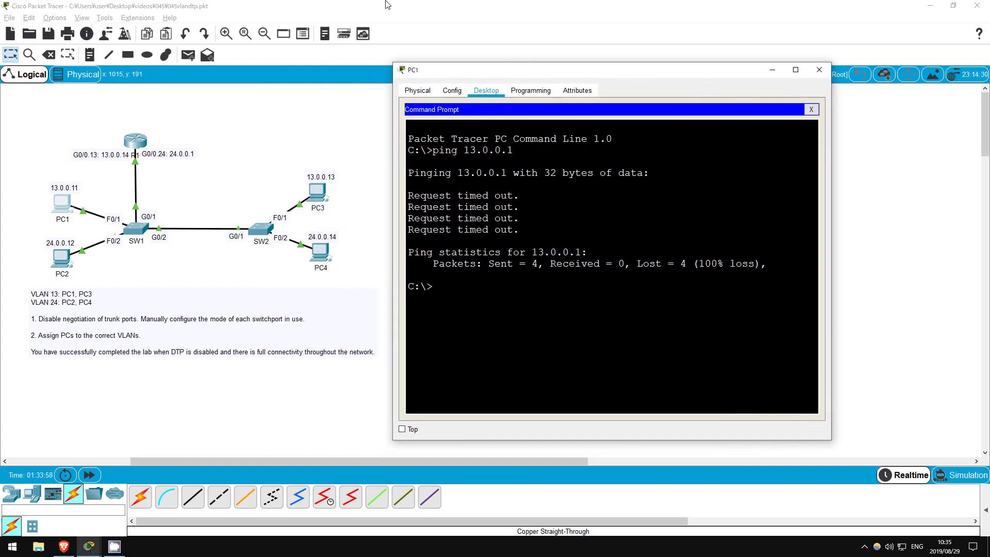
type("ping 13.0.0.13")
key("Return")
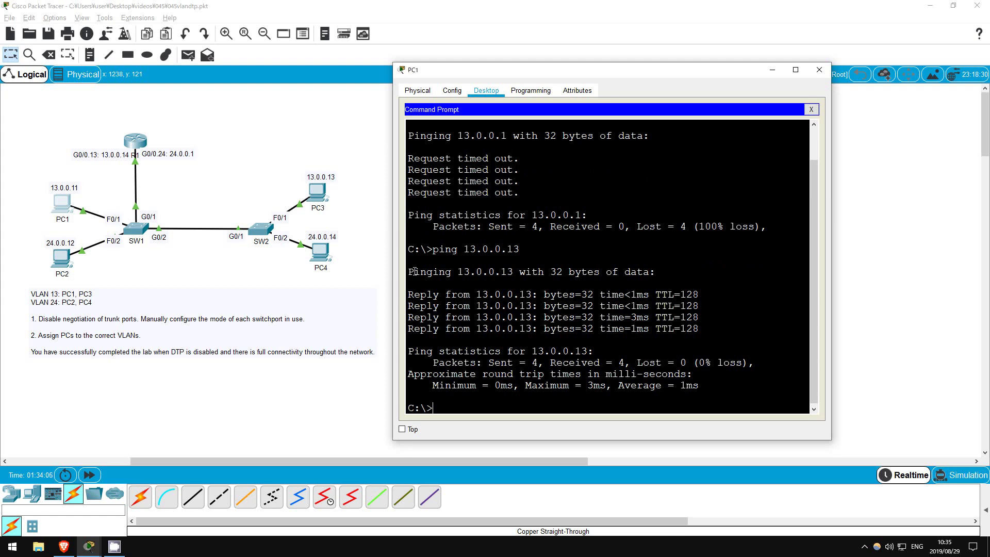
left_click_drag(409, 269, 711, 398)
left_click(459, 407)
- Ping 24.0.0.12 from PC1 and review the replies
type("ping")
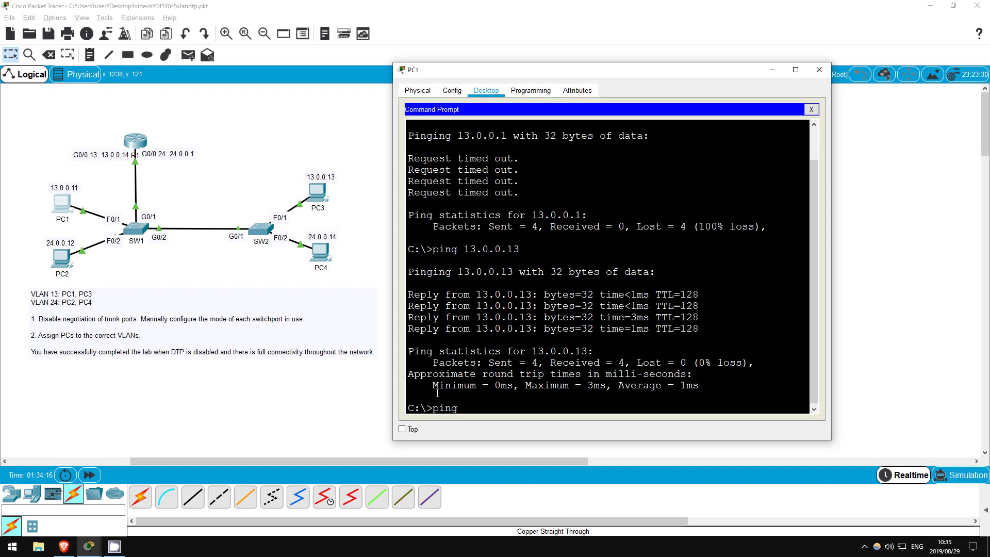
type("24.0.0")
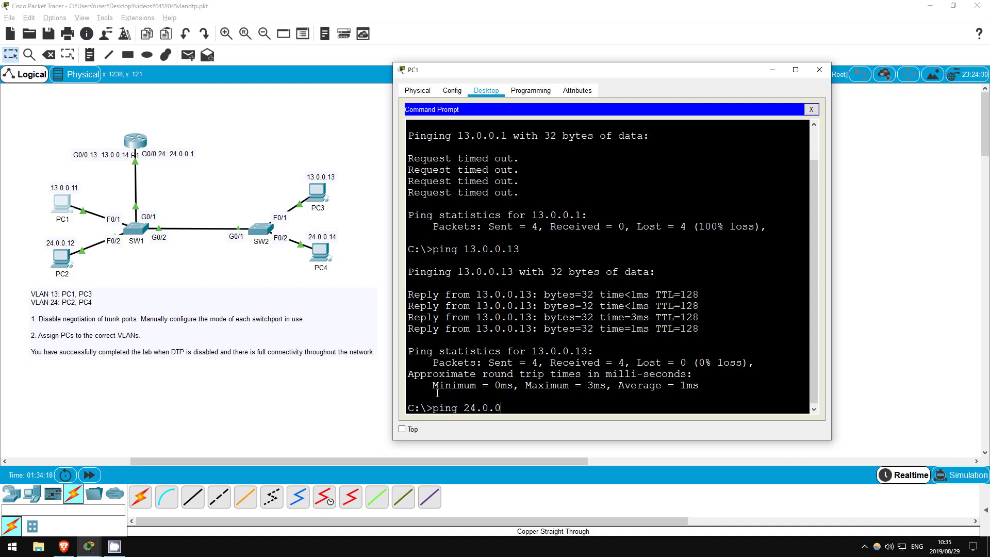
type(".12")
key("Return")
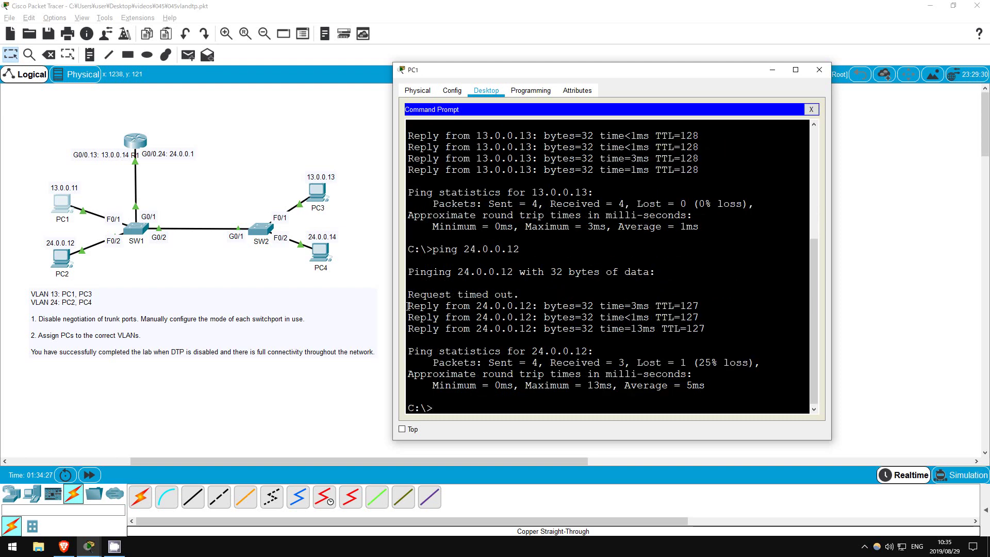
left_click_drag(408, 305, 719, 387)
left_click(460, 406)
- Edit the previous command to ping 24.0.0.14 and review the replies
key("Up")
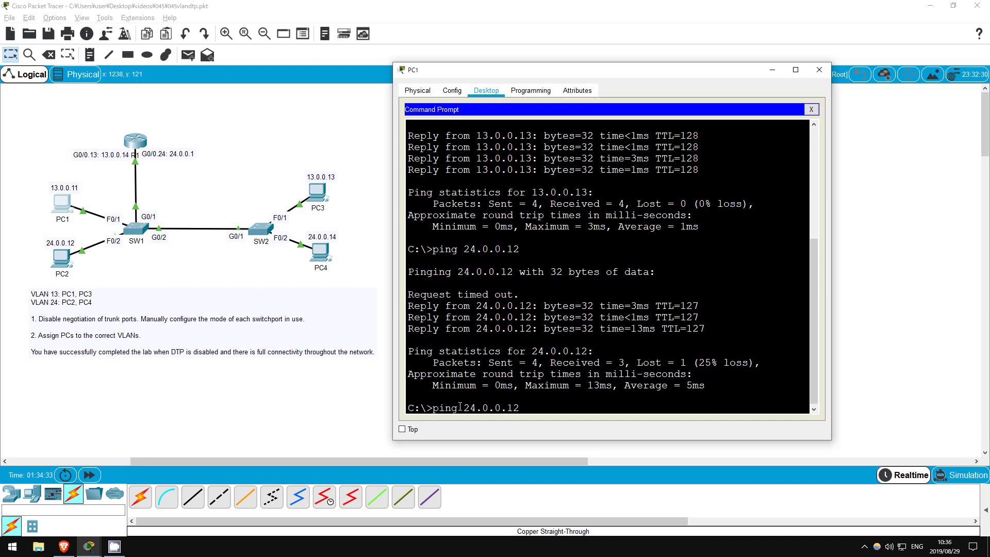
key("BackSpace")
type("4")
key("Return")
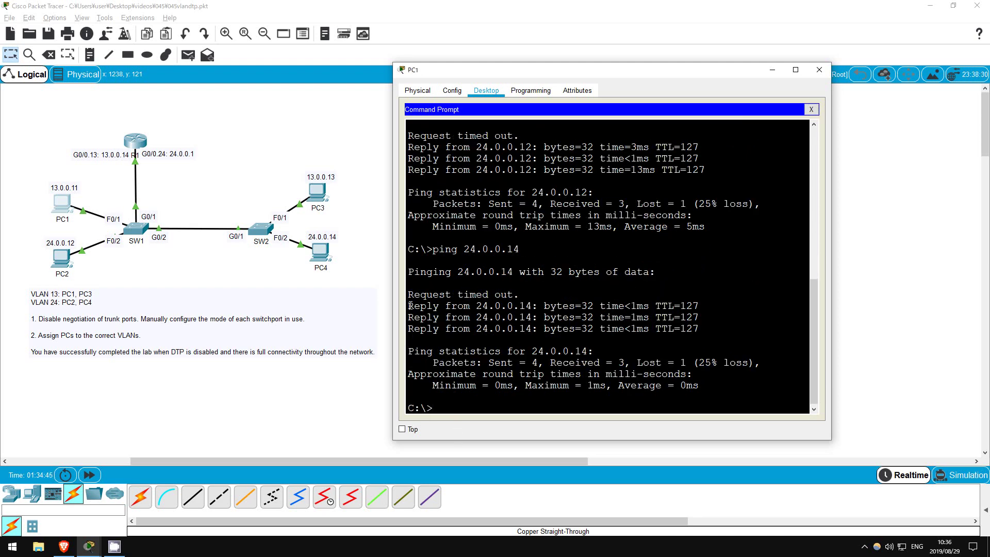
left_click_drag(407, 307, 732, 389)
left_click(732, 389)
- Close PC1's window to return to the network topology
left_click(819, 70)
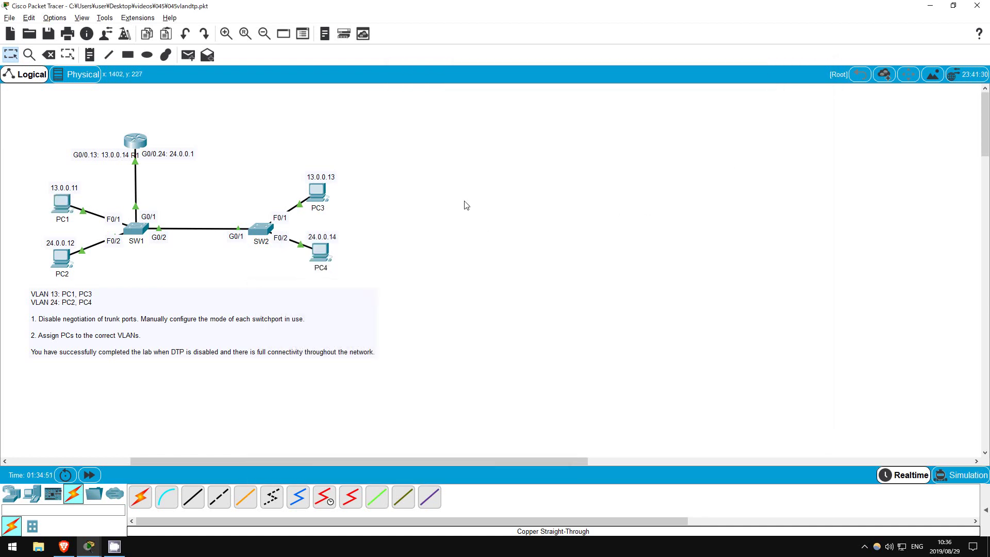